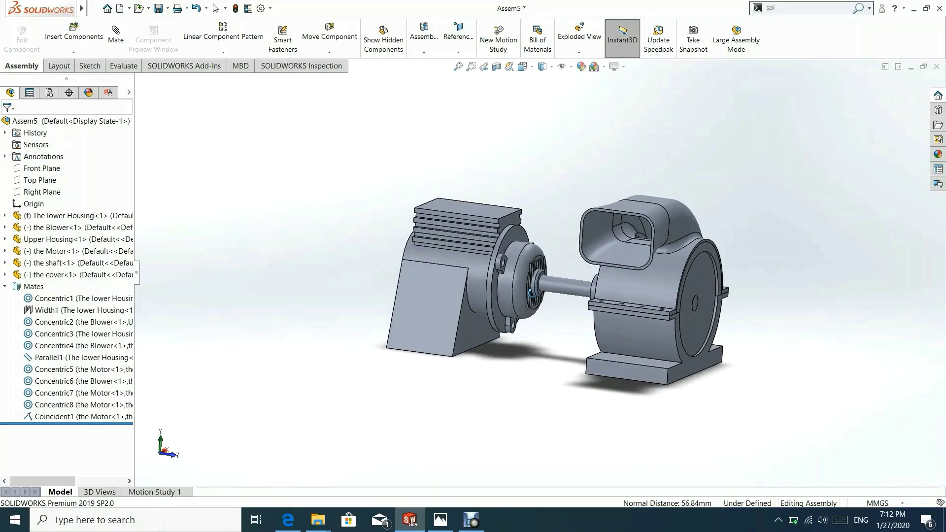
drag(636, 268, 577, 286)
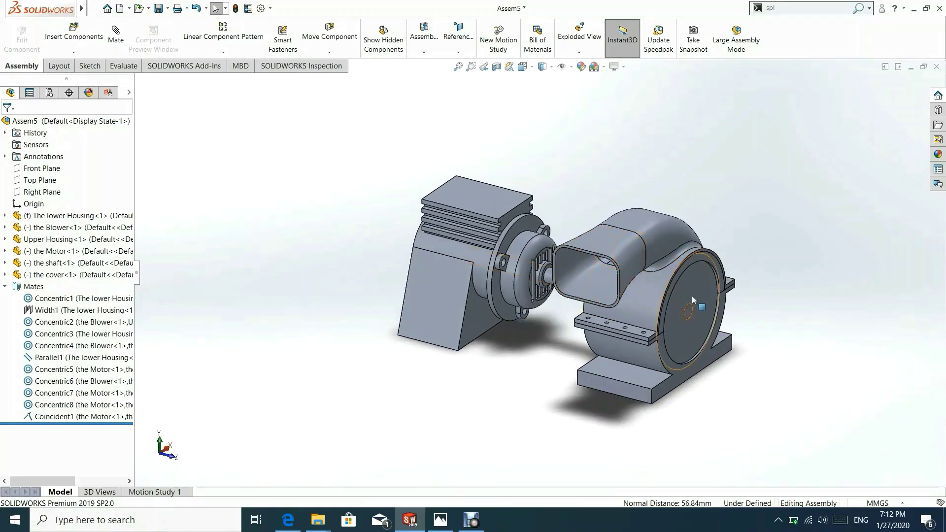
scroll(580, 322, down, 3)
middle_drag(580, 321, 581, 294)
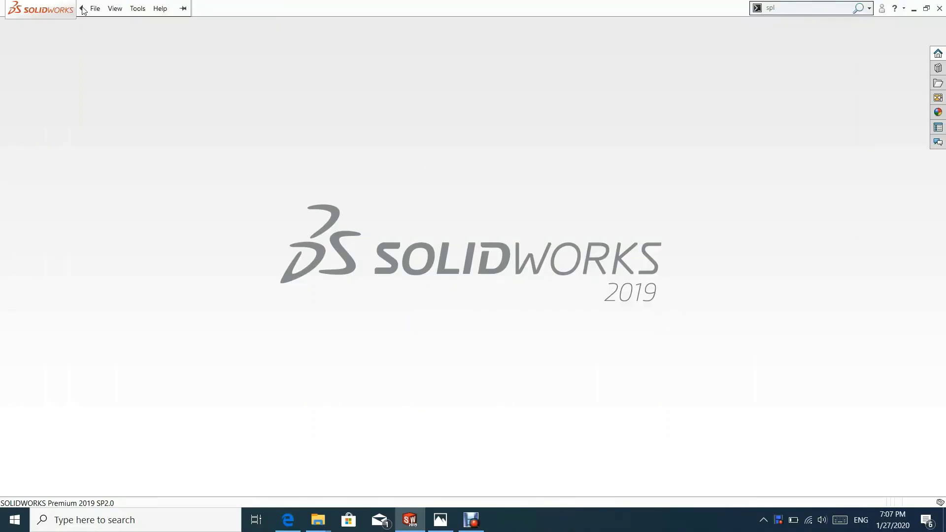
Step: Create a new assembly document and dismiss the automatic component browsing without inserting a part
click(91, 9)
click(106, 23)
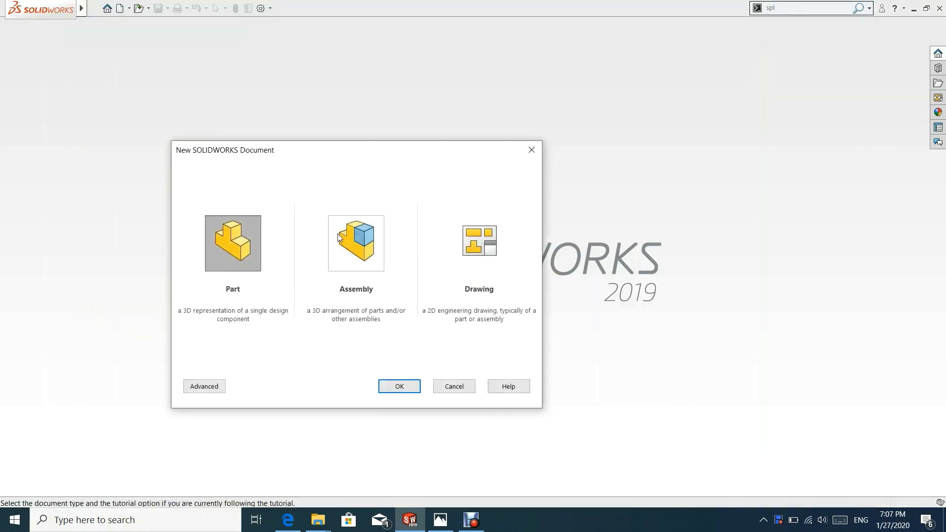
click(340, 238)
click(398, 386)
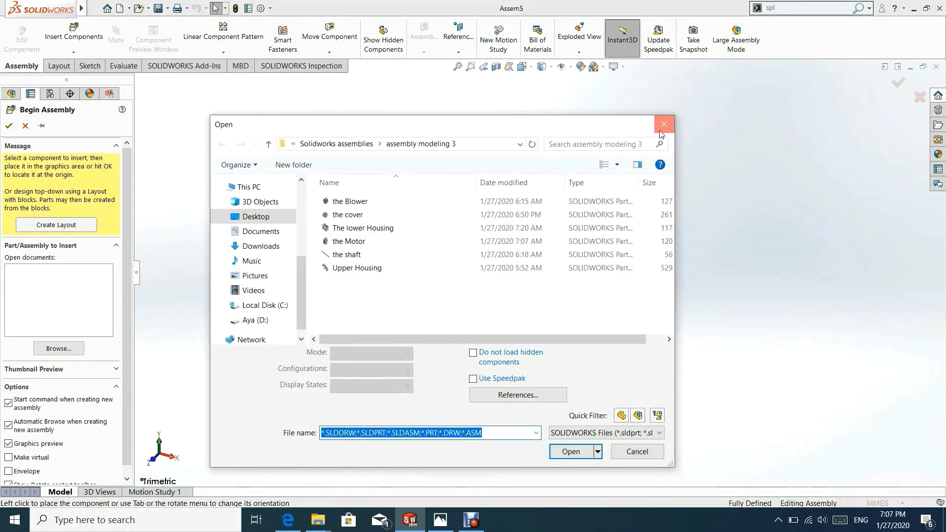
click(664, 124)
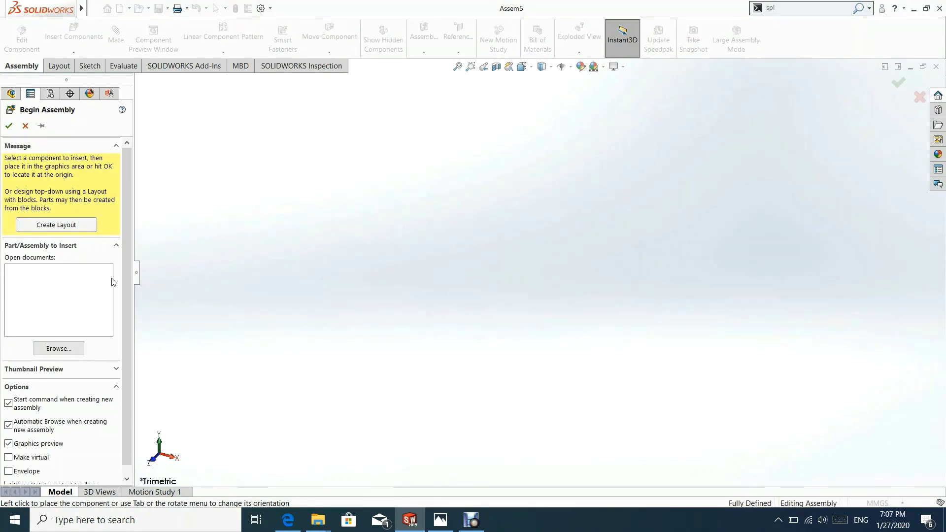
click(25, 127)
Step: Insert the part "The lower Housing" as the first component, located at the assembly origin
click(83, 39)
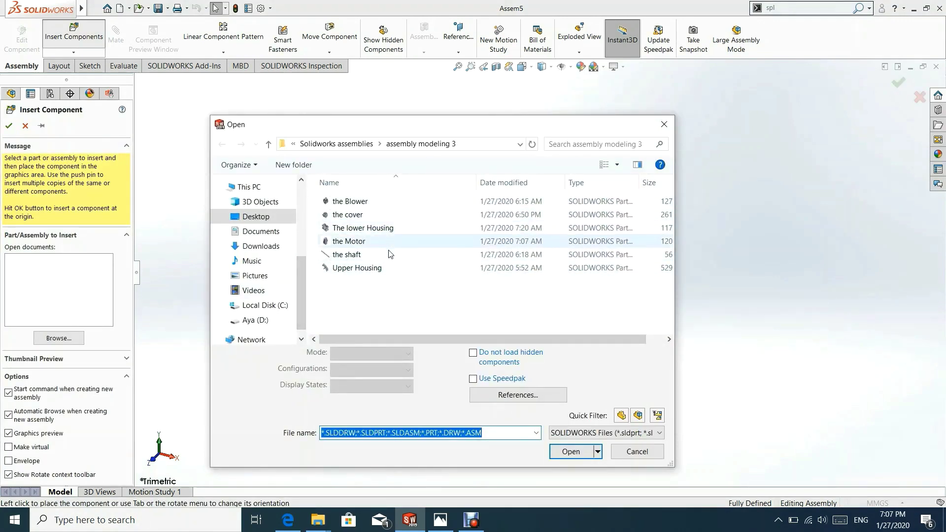
click(367, 230)
click(567, 432)
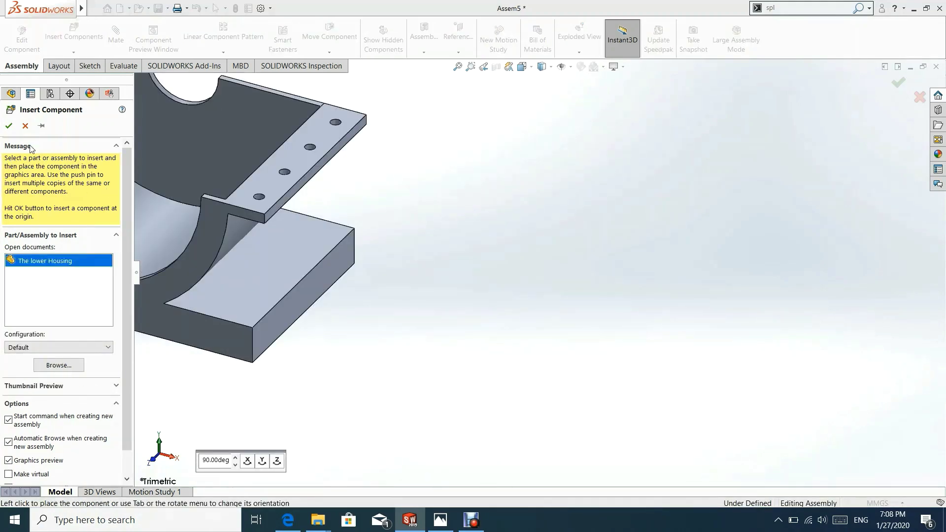
click(8, 125)
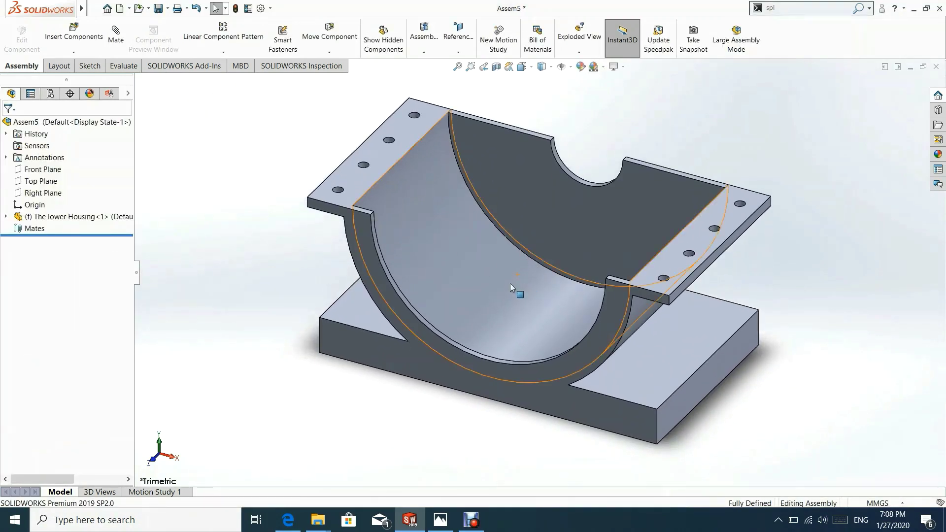
Step: Insert the part "the Blower" and place it above the lower housing
scroll(521, 316, up, 5)
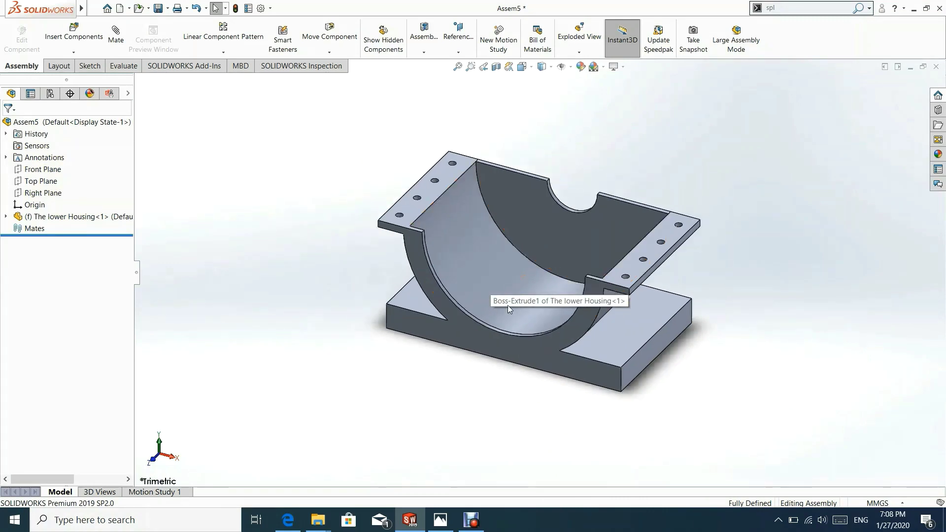
middle_drag(504, 303, 538, 308)
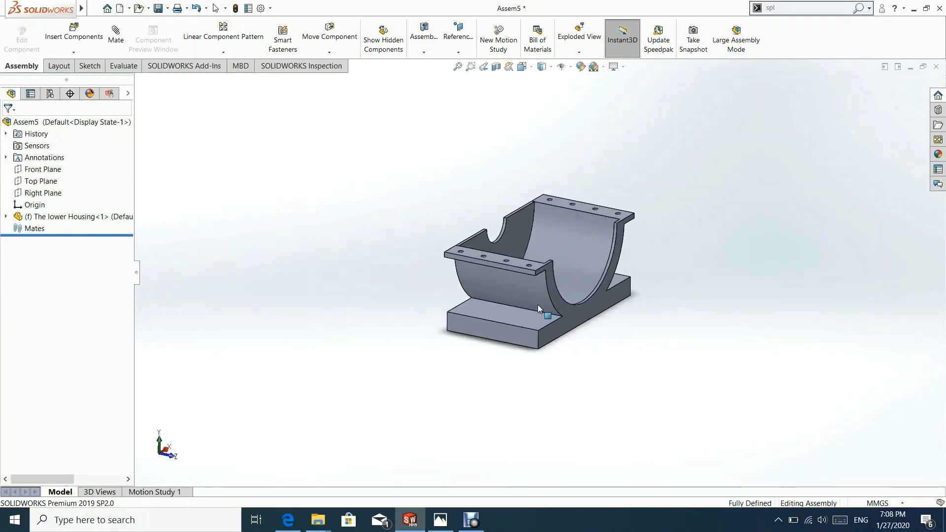
click(73, 35)
click(73, 339)
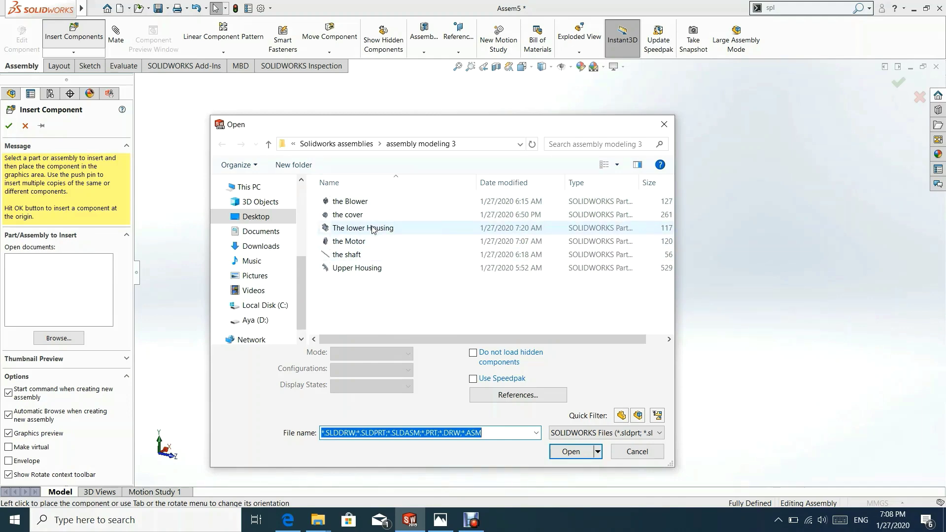
click(350, 202)
click(570, 451)
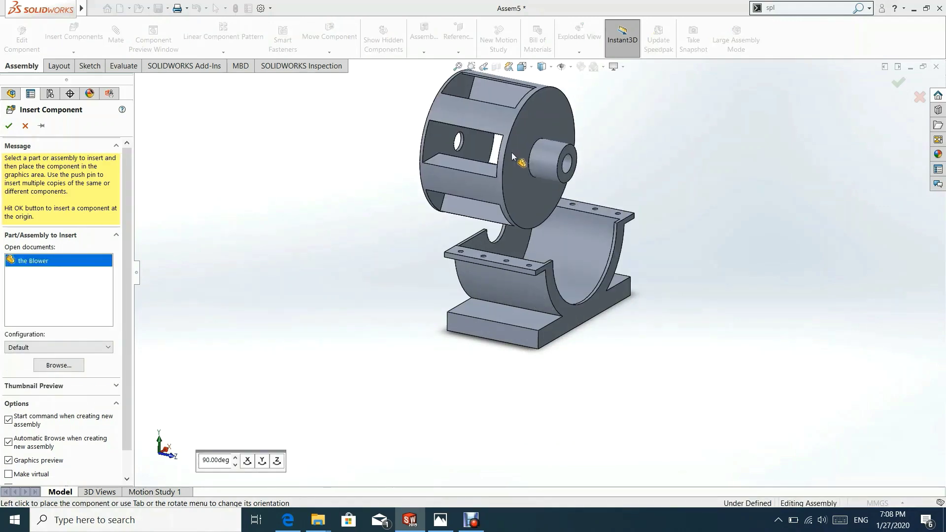
click(512, 153)
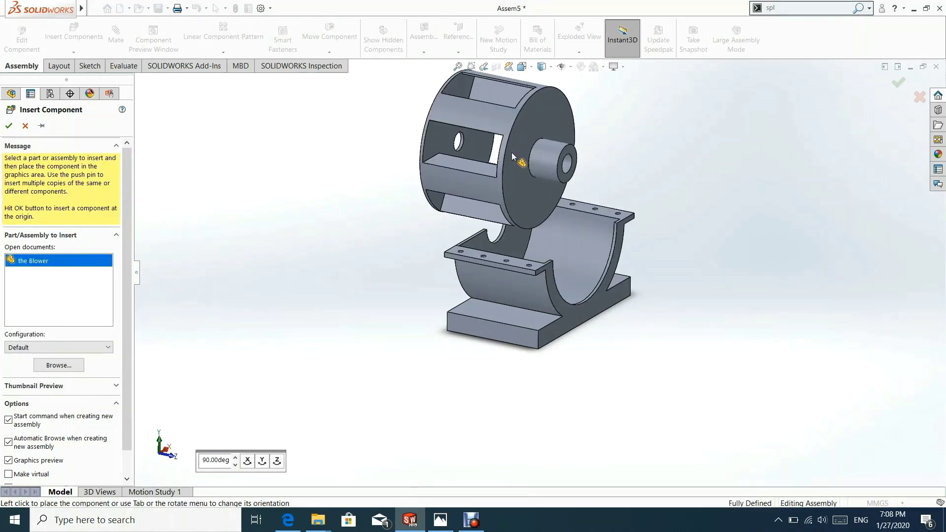
Step: Rotate the blower with the move triad so its hub points towards the housing's semicircular end cutout
click(537, 119)
right_click(538, 119)
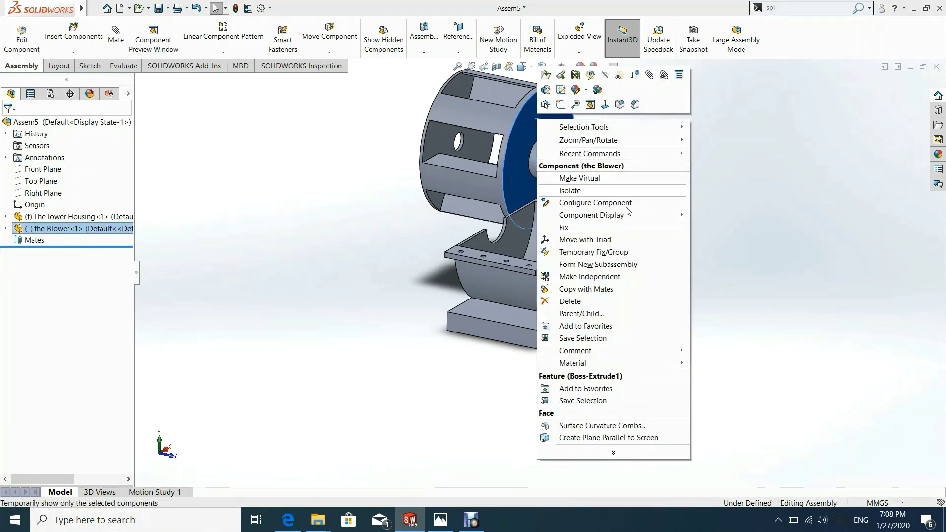
click(585, 239)
drag(547, 121, 413, 283)
click(713, 308)
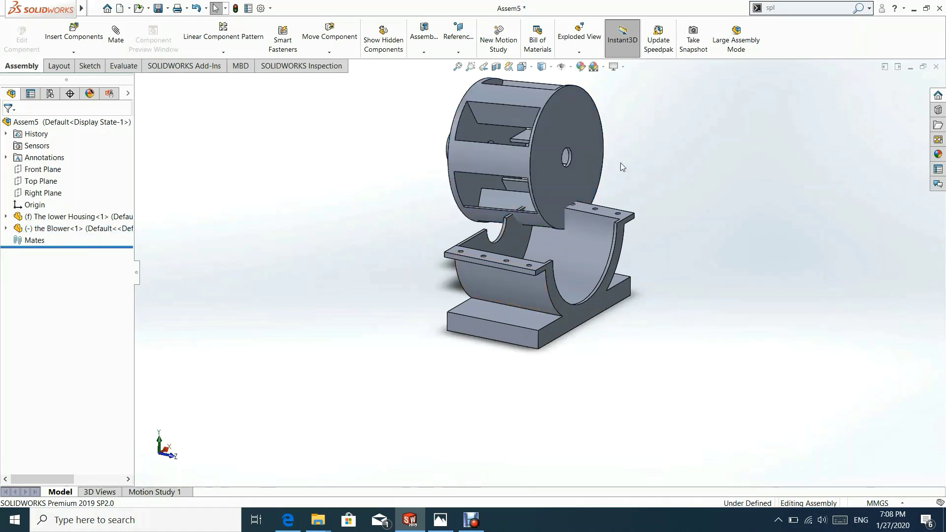
click(543, 143)
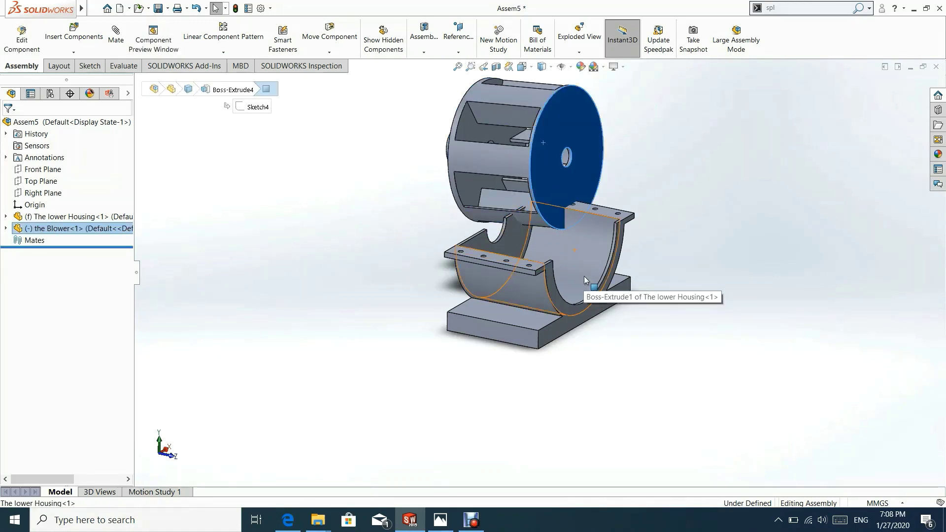
ctrl+click(584, 276)
click(612, 270)
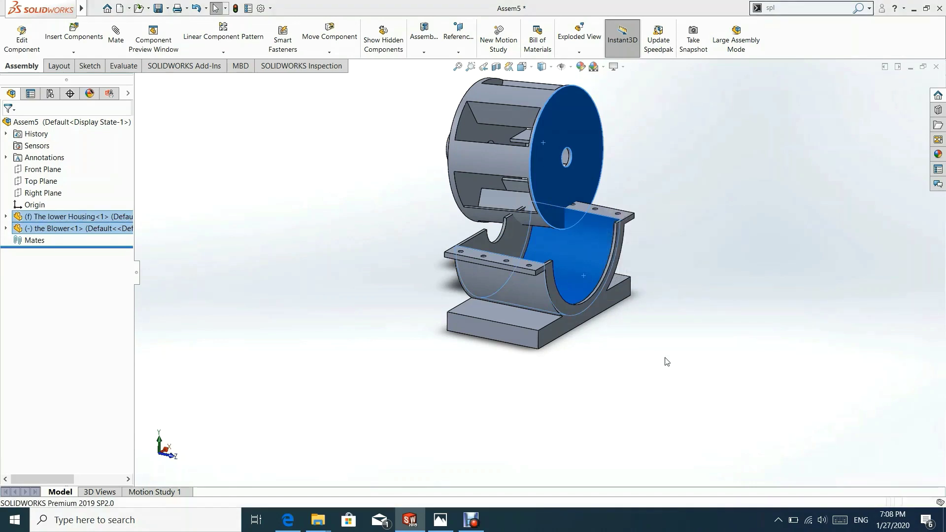
Step: Add a concentric mate between the blower's central bore and the lower housing's curved inner face
click(567, 158)
ctrl+click(584, 259)
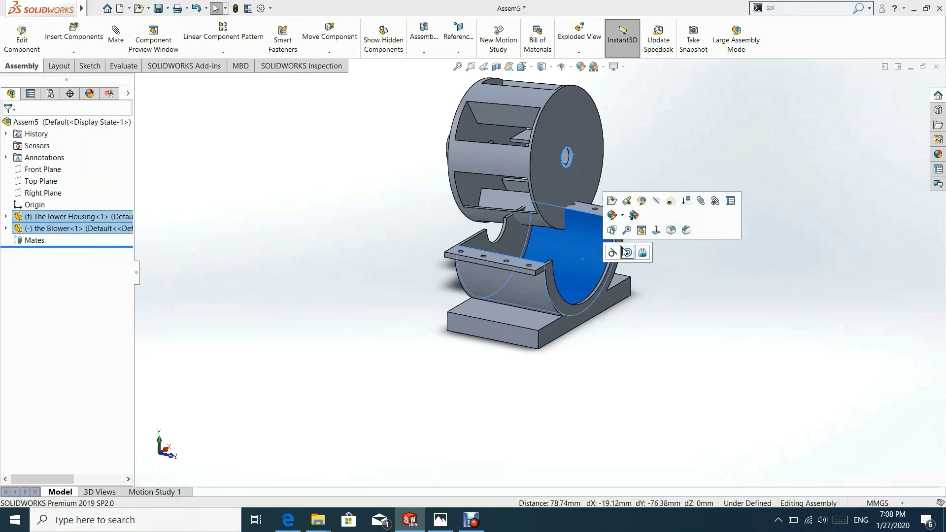
click(628, 252)
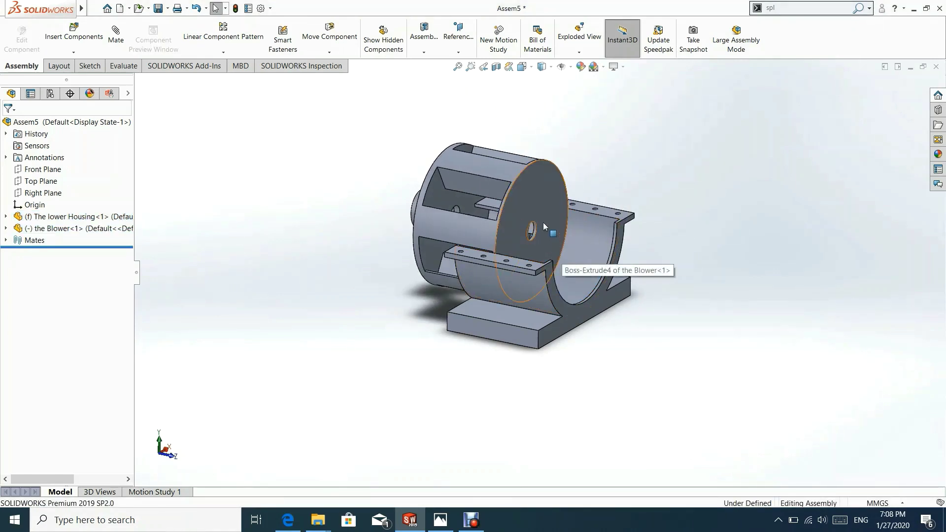
Step: Centre the blower in the lower housing with a width mate between the blower's two flat end faces and the housing's two end faces
click(554, 202)
middle_drag(554, 202, 500, 238)
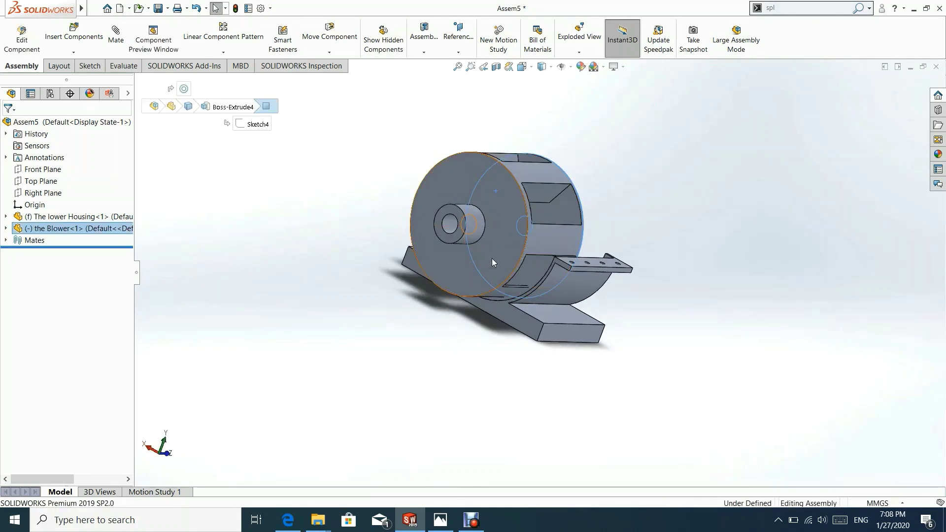
click(446, 271)
middle_drag(533, 275, 529, 262)
scroll(584, 304, down, 5)
ctrl+click(583, 314)
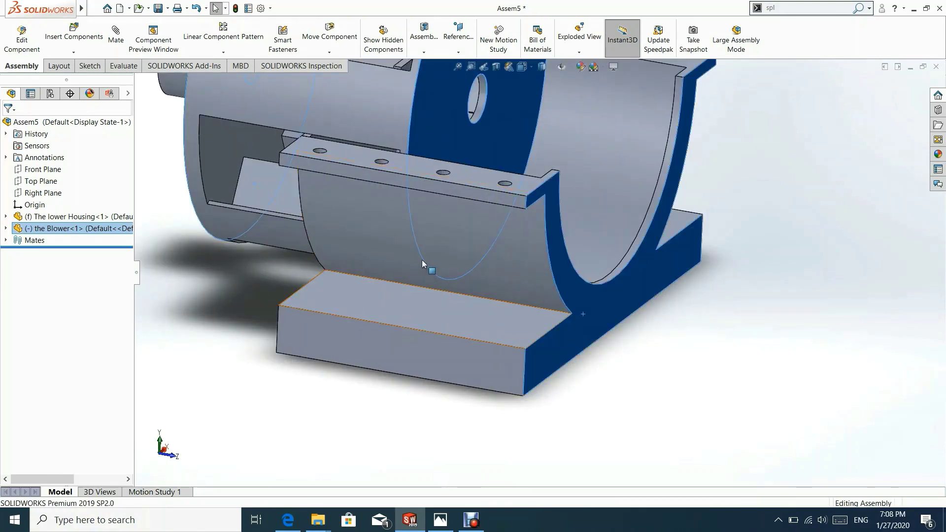
middle_drag(529, 236, 496, 293)
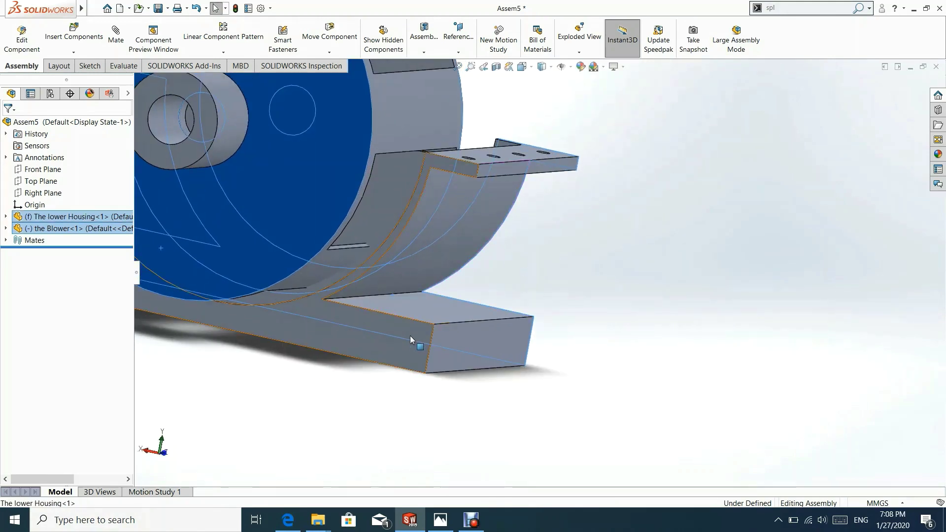
click(554, 268)
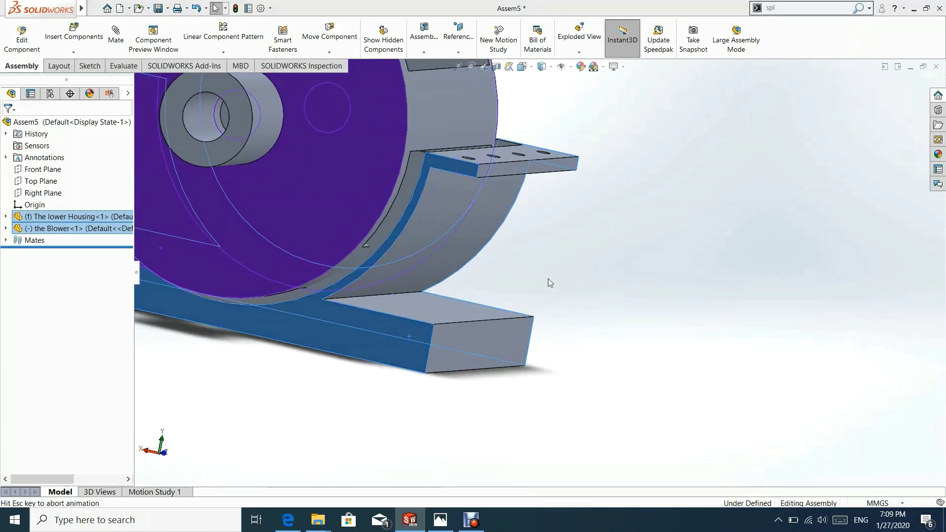
Step: Insert the part "Upper Housing" and place it above the blower and lower housing
middle_drag(596, 207, 508, 189)
scroll(555, 181, down, 5)
scroll(536, 196, up, 3)
key(f)
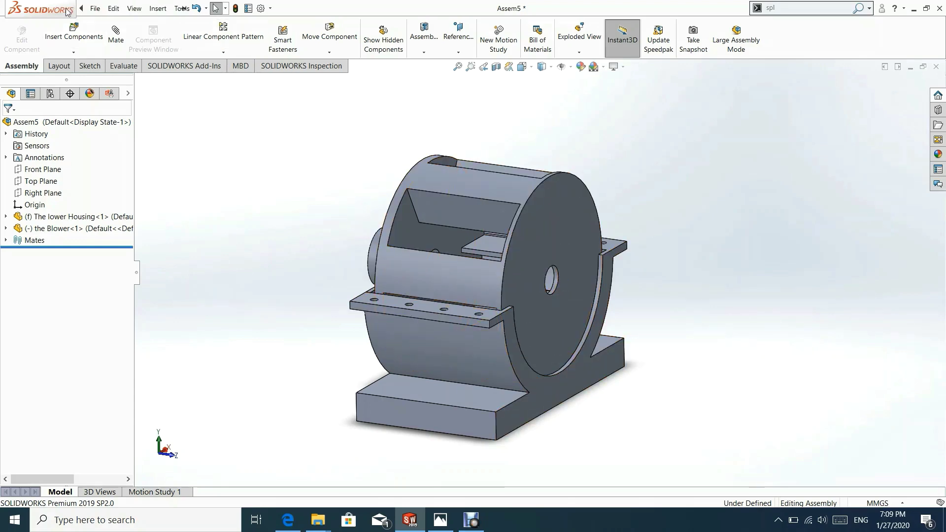
click(91, 29)
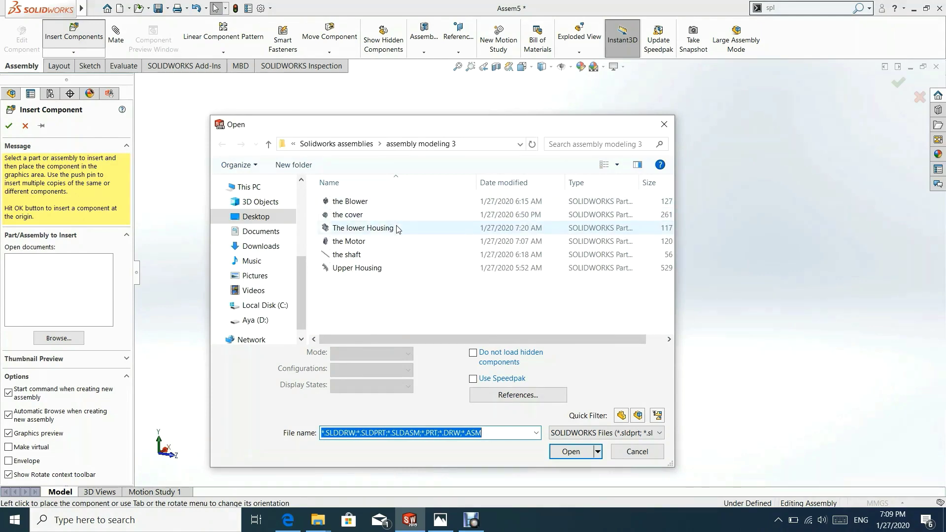
click(376, 270)
click(570, 430)
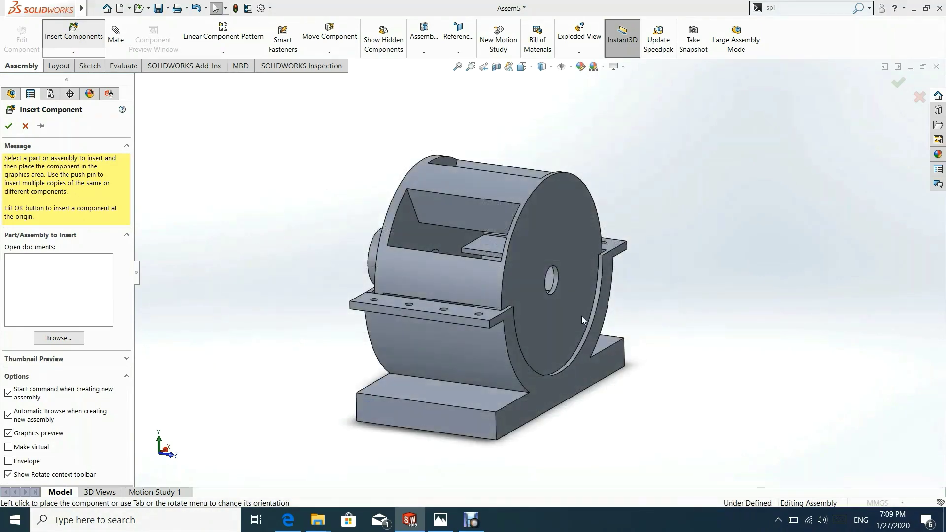
middle_drag(617, 257, 480, 160)
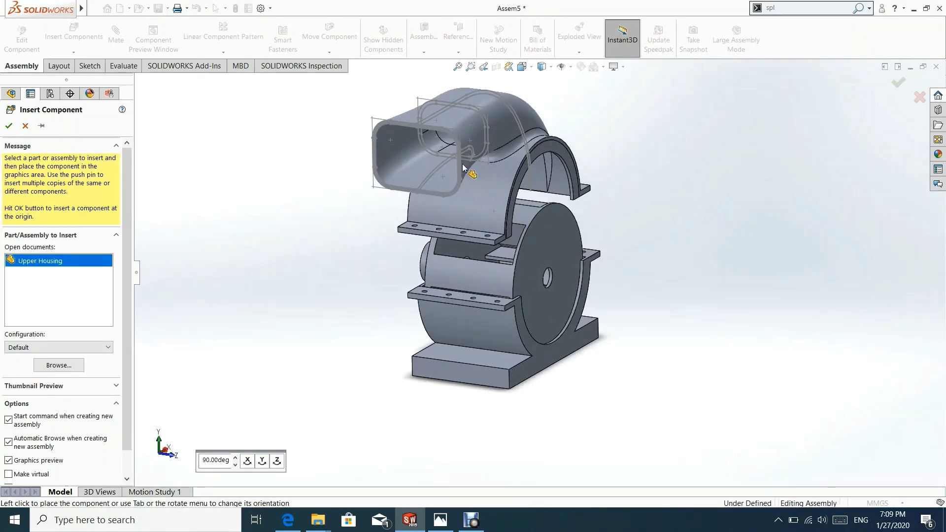
click(382, 212)
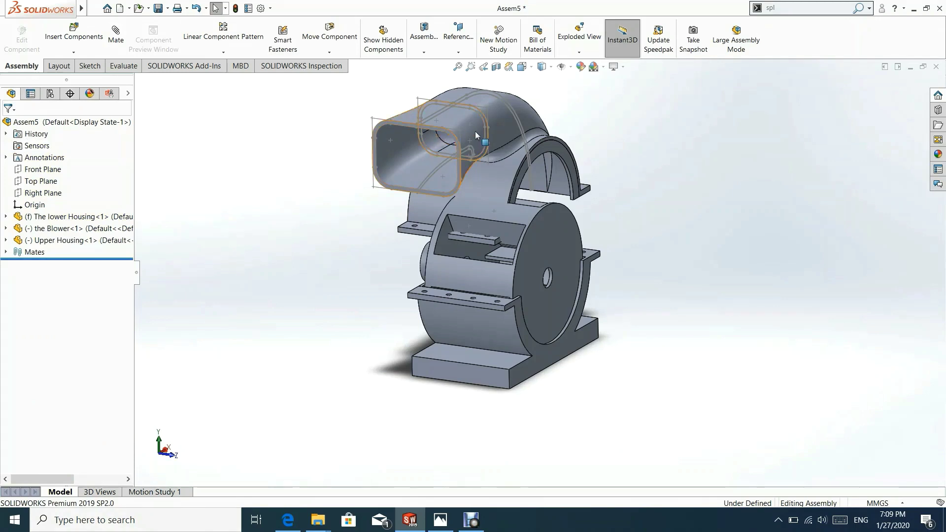
Step: Hide the visible sketches of the upper housing, including the curved path and the duct profiles
click(486, 93)
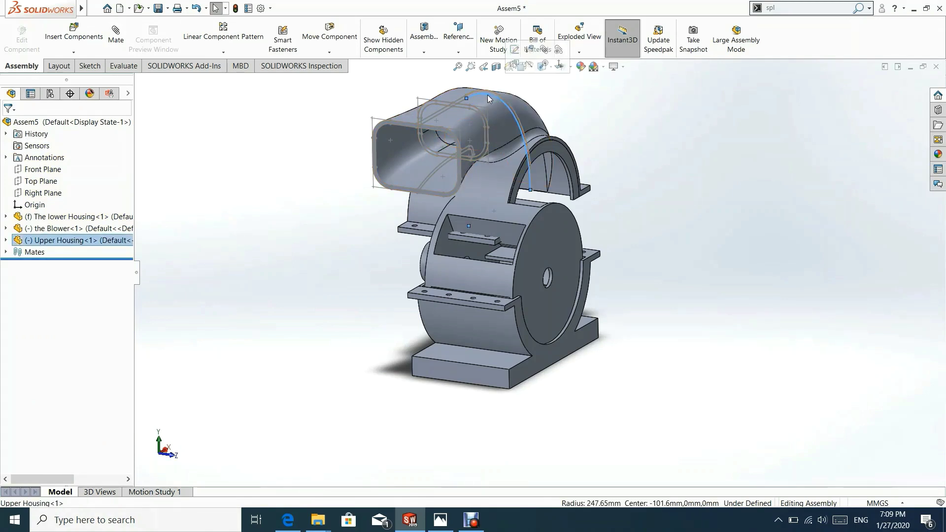
click(531, 65)
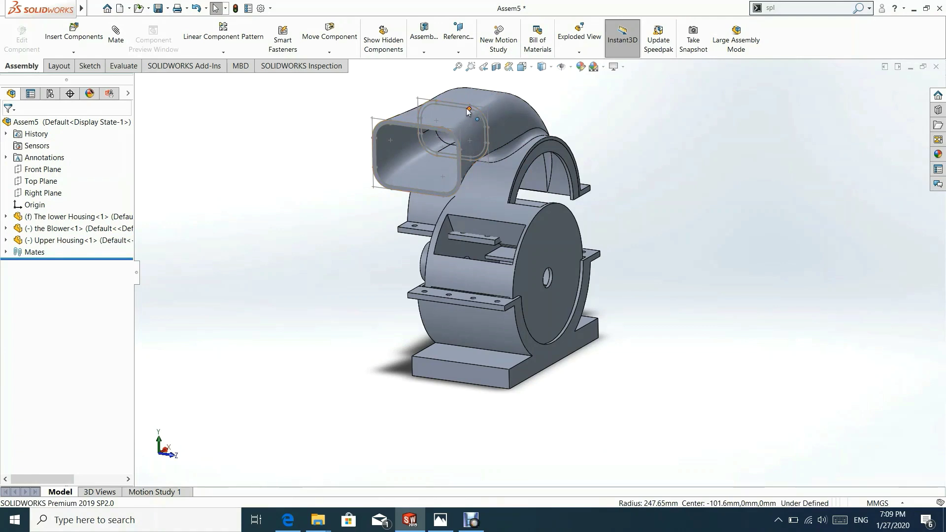
click(465, 109)
click(507, 80)
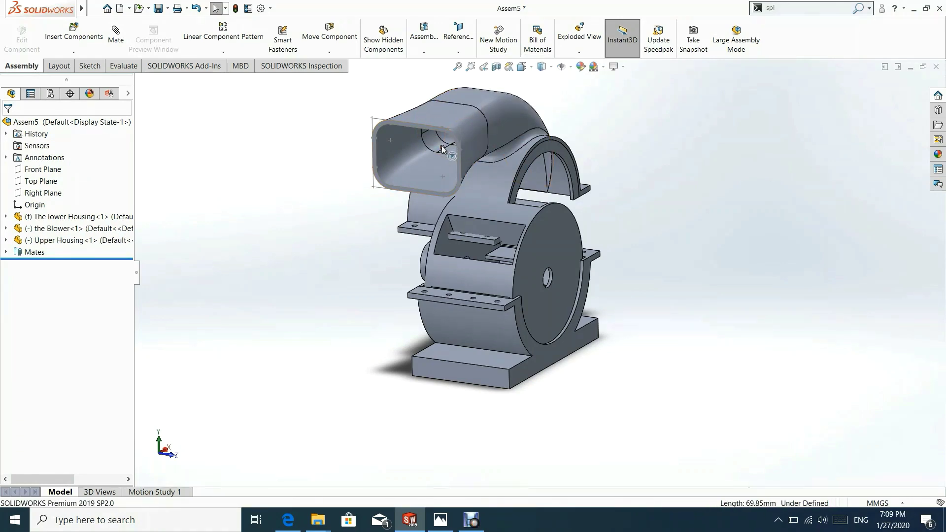
click(426, 125)
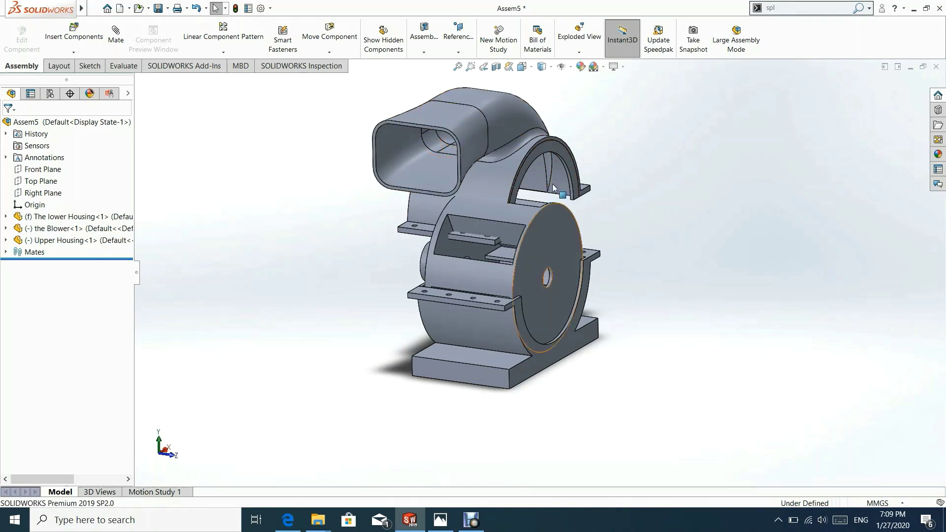
Step: Add a concentric mate between the upper housing's semicircular opening edge and the blower's outer cylindrical face
click(569, 168)
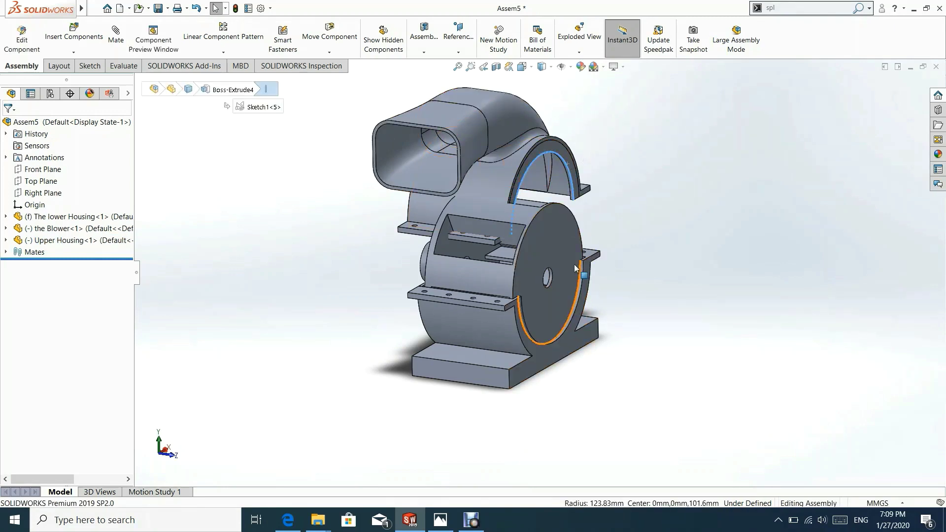
ctrl+click(527, 214)
click(572, 207)
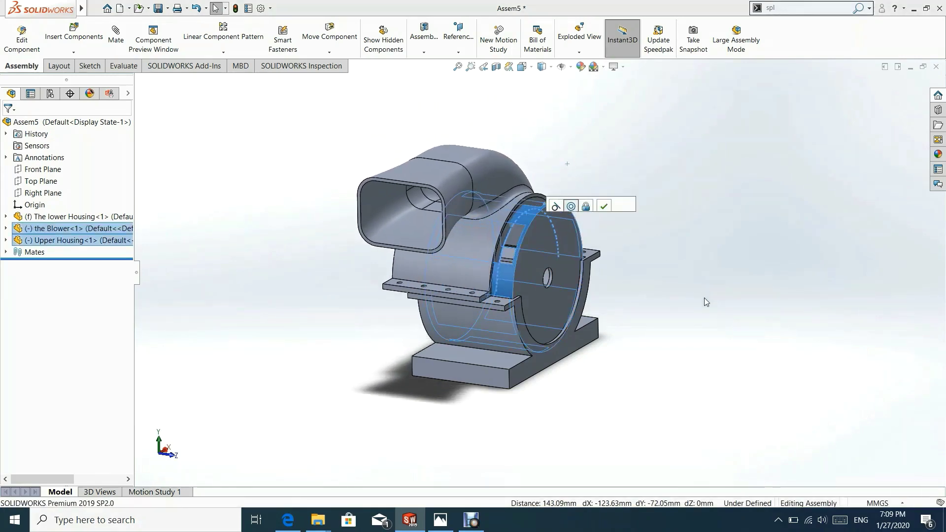
scroll(493, 296, down, 5)
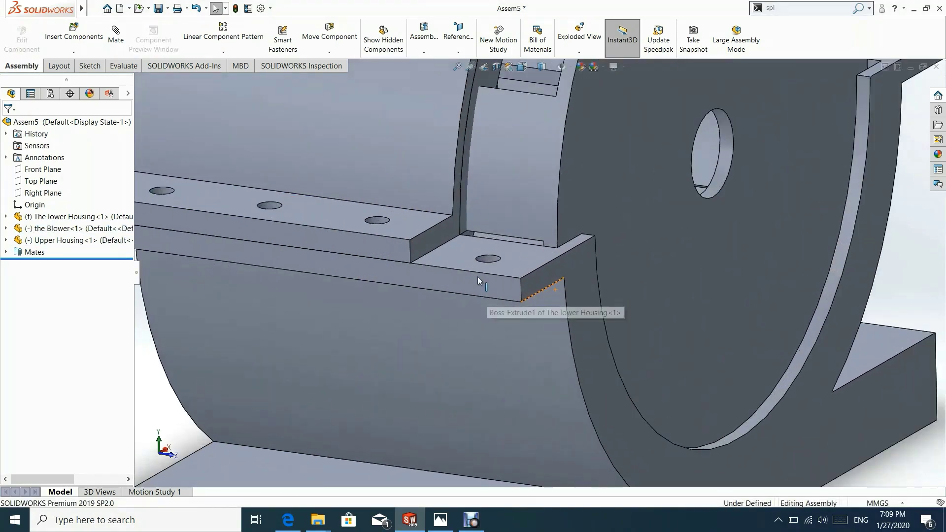
Step: Add a concentric mate between the end bolt hole in the lower housing's flange and the matching hole in the upper housing's flange
click(489, 258)
ctrl+click(378, 222)
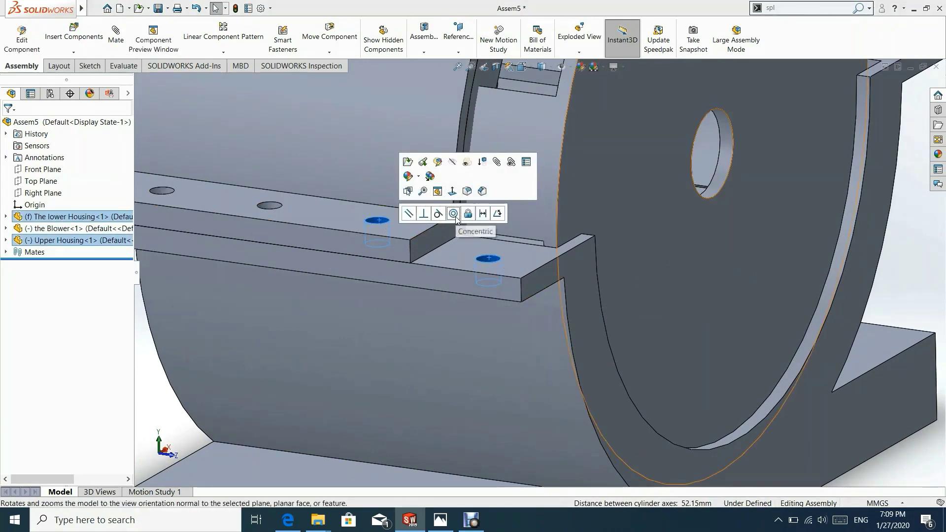
click(454, 214)
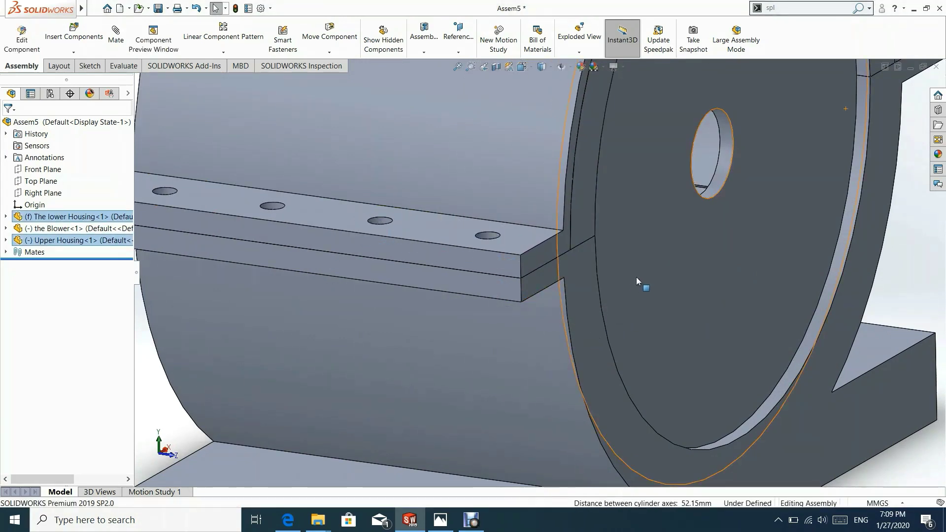
scroll(637, 268, up, 5)
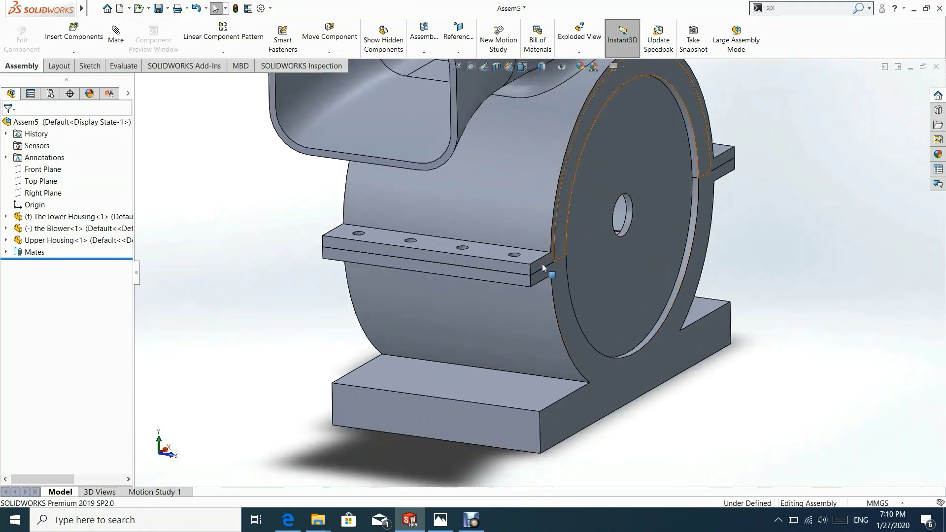
scroll(541, 268, up, 3)
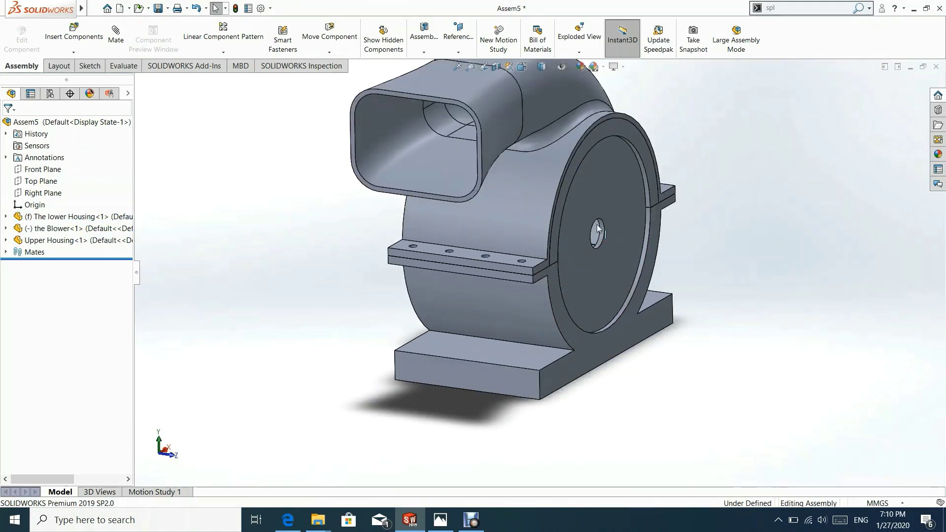
click(674, 194)
click(525, 232)
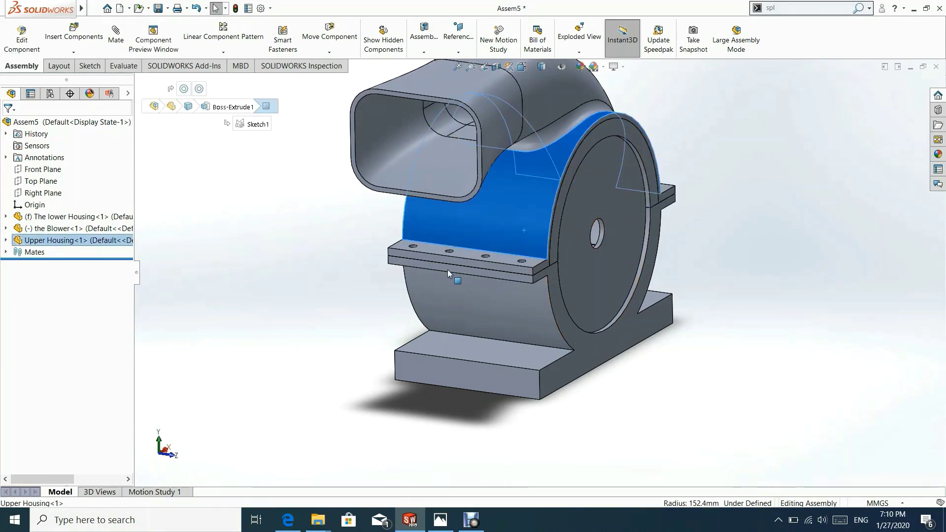
click(700, 215)
scroll(620, 221, up, 3)
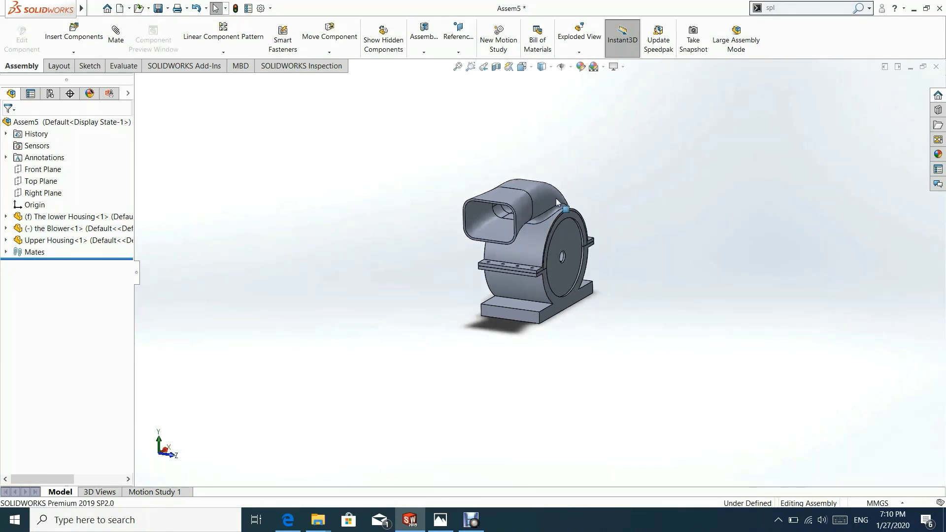
scroll(548, 202, down, 3)
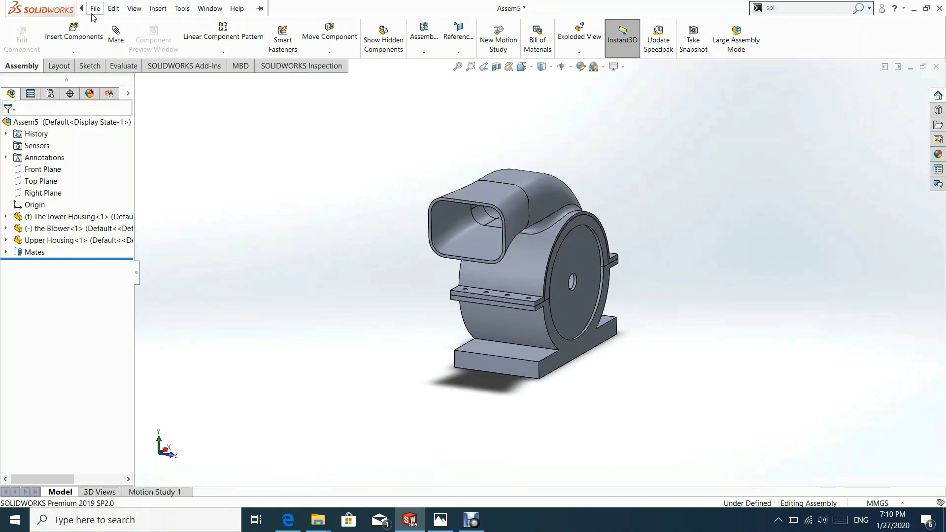
click(94, 9)
key(Escape)
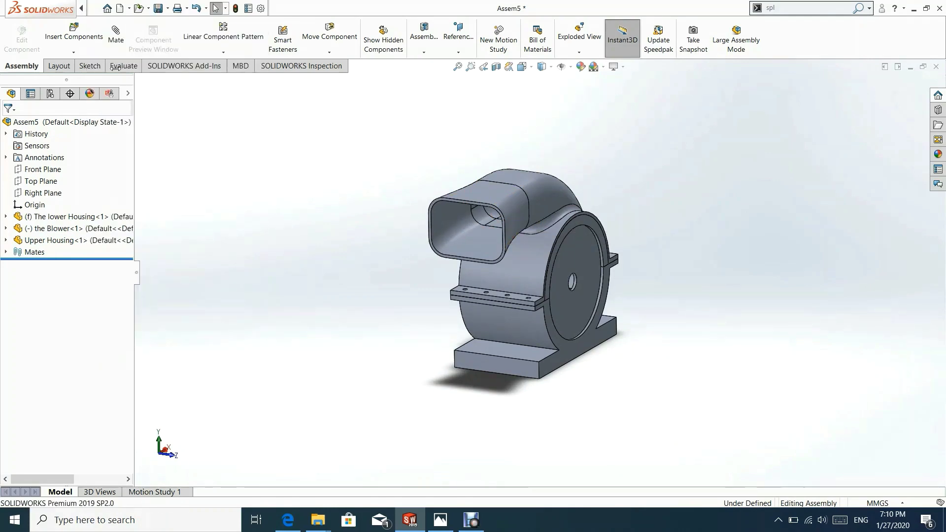
Step: Insert the part "the Motor" and place it beside the blower housing
click(87, 37)
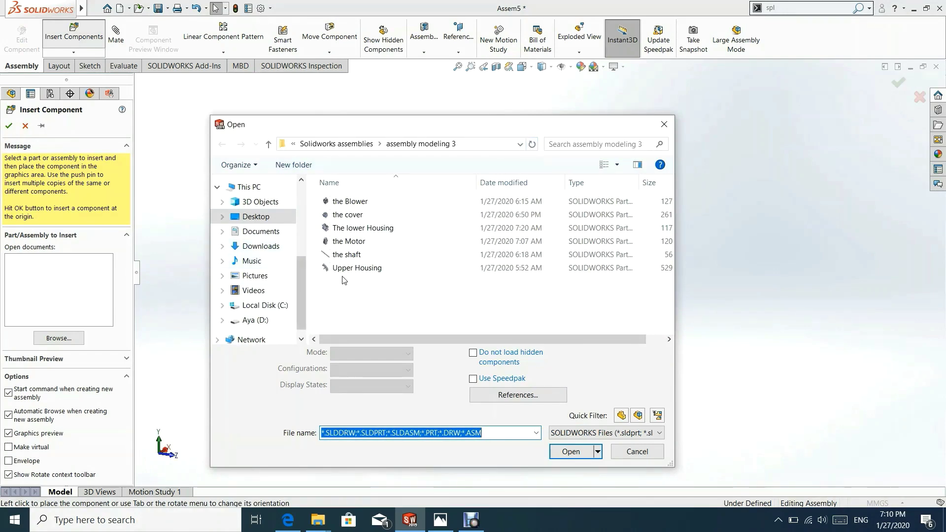
click(372, 243)
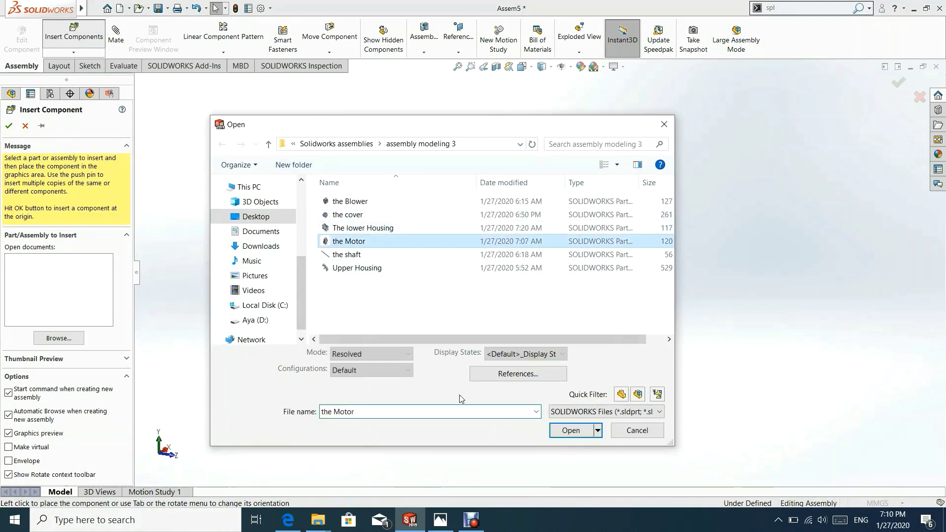
click(571, 430)
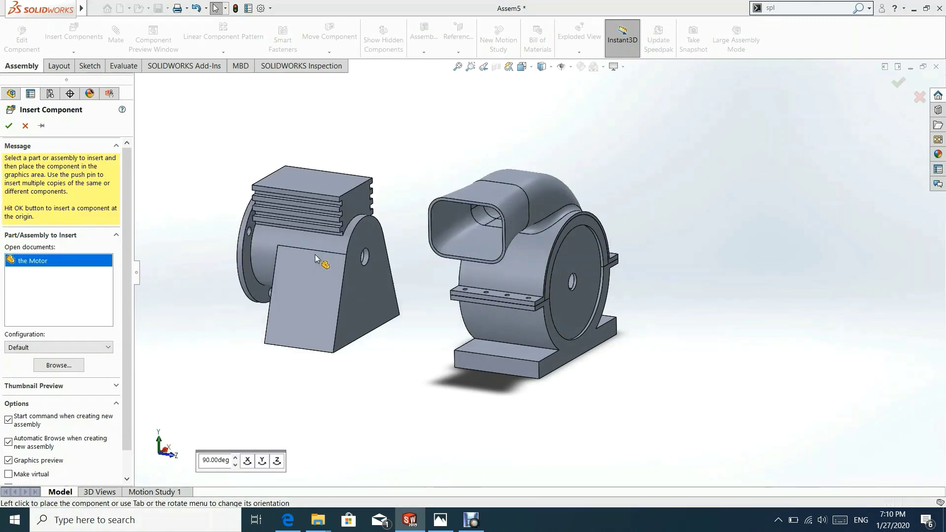
click(283, 272)
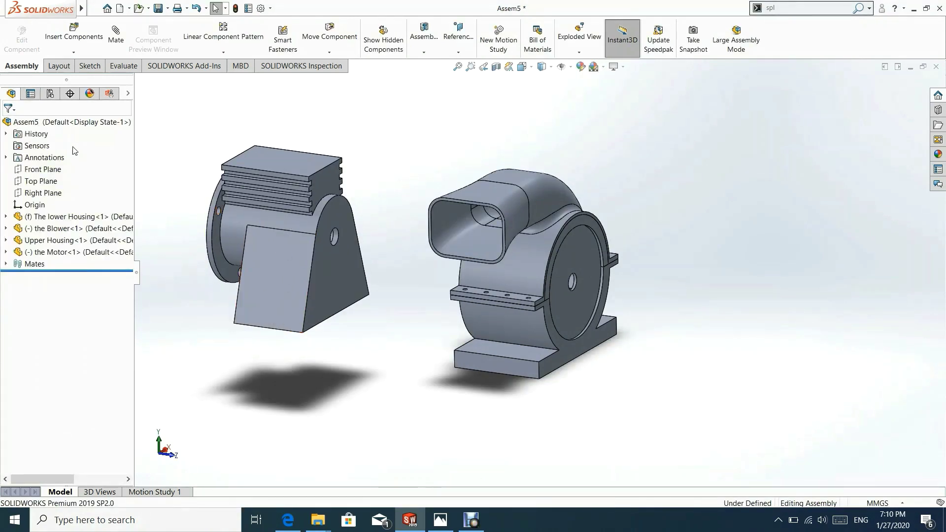
Step: Rotate the motor about its vertical axis with the move triad so that its round bolt flange faces the blower housing
right_click(289, 256)
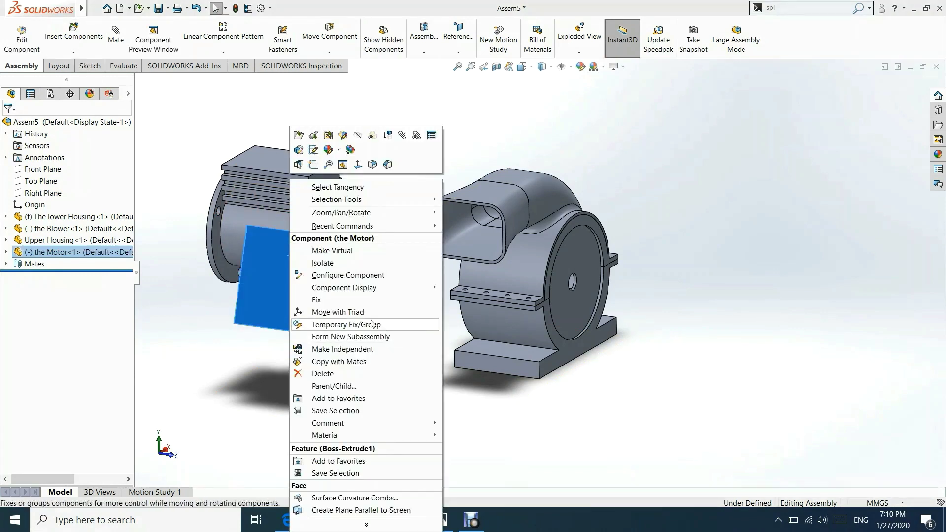
click(345, 312)
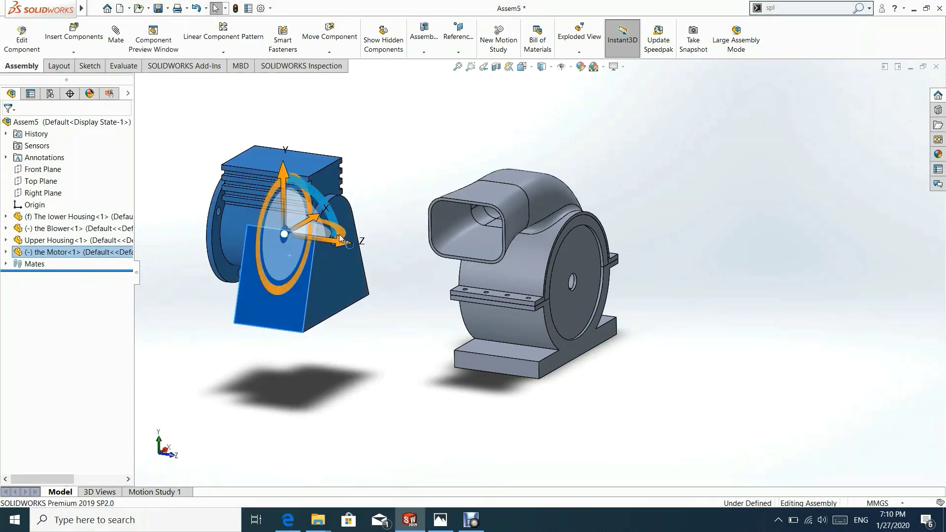
scroll(340, 234, down, 4)
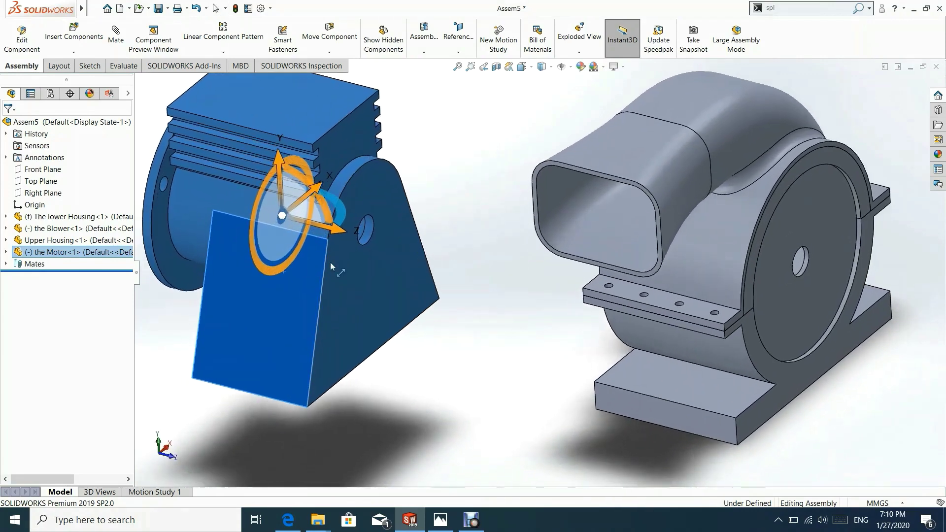
drag(342, 212, 232, 222)
click(461, 325)
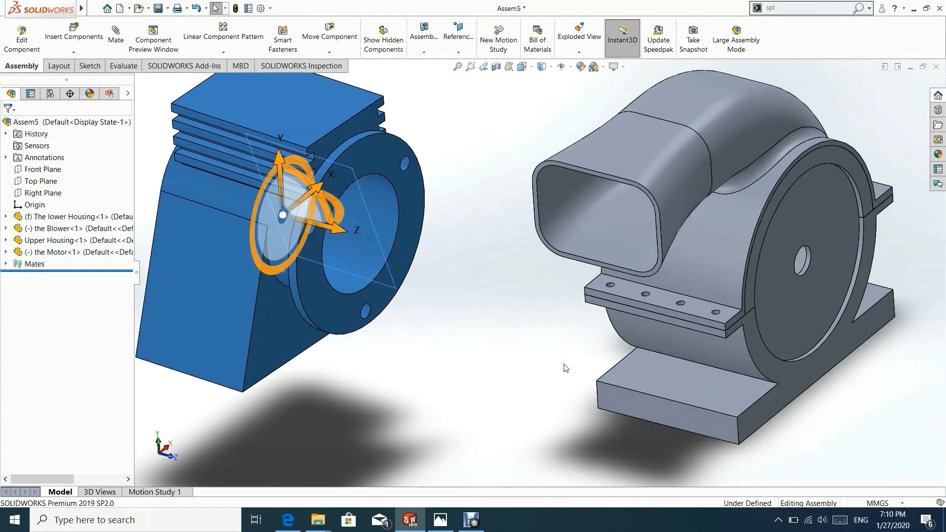
Step: Add a concentric mate between the motor's large flange bore and the blower's centre hole
scroll(461, 324, up, 4)
middle_drag(488, 295, 476, 261)
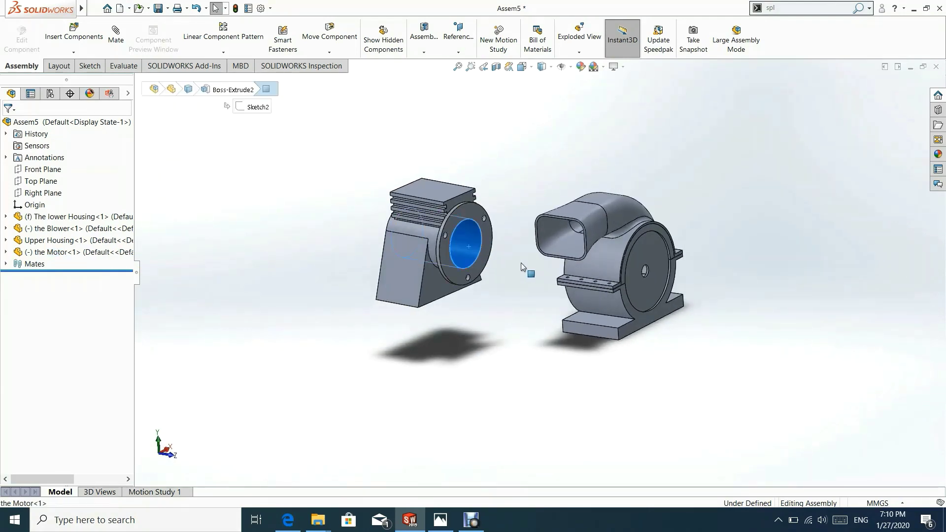
click(551, 273)
scroll(645, 271, down, 5)
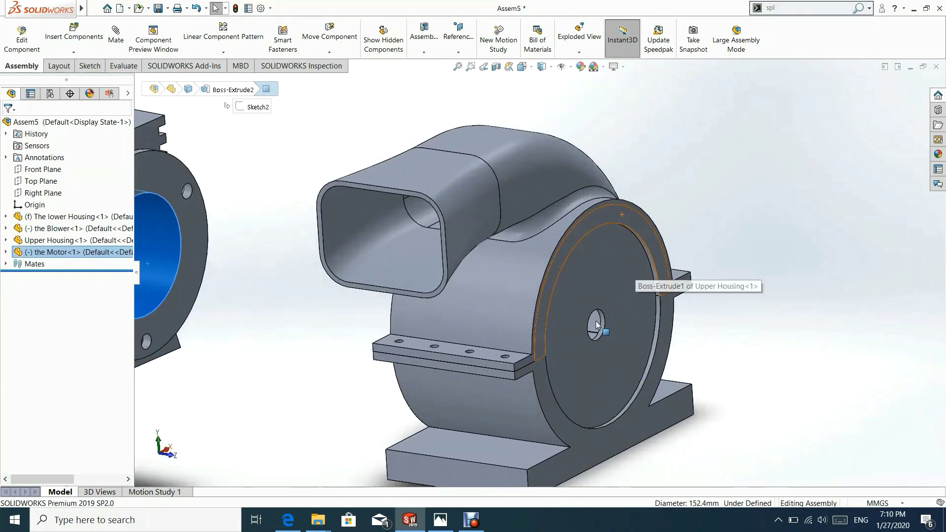
click(602, 319)
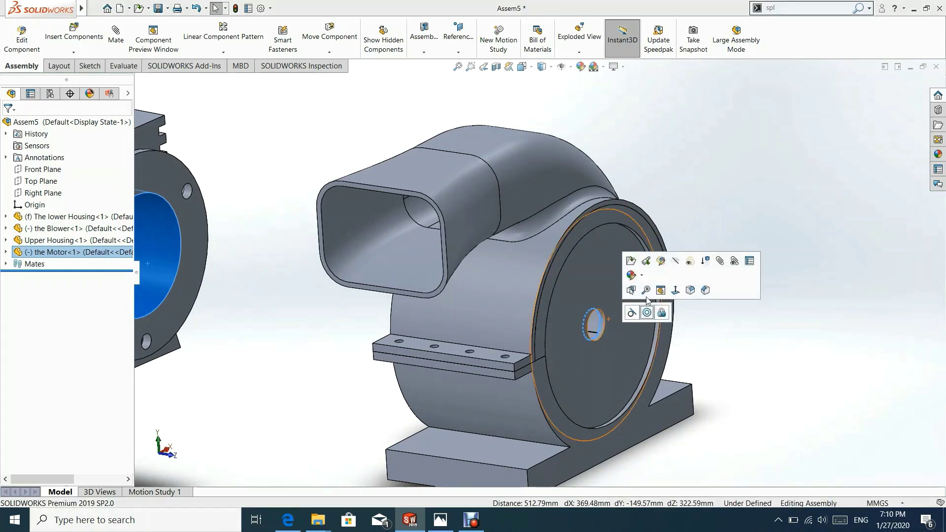
click(647, 313)
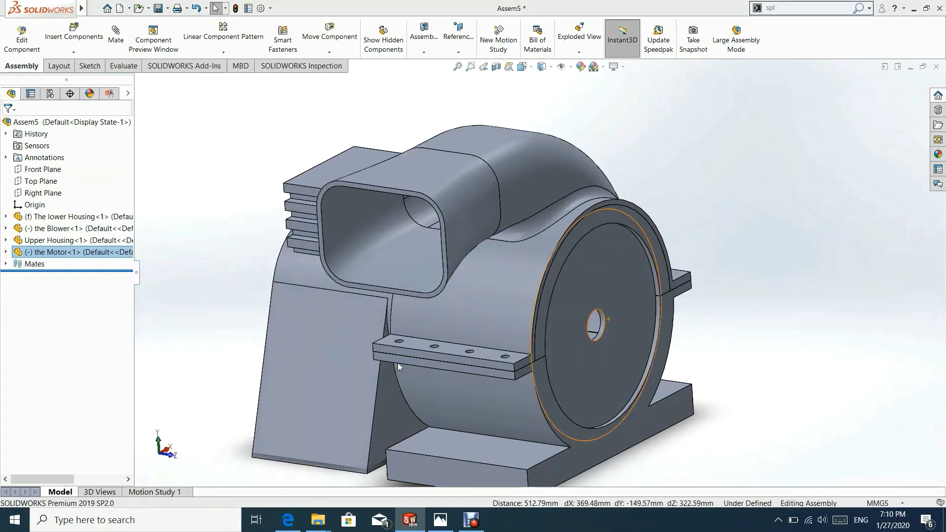
Step: Slide the motor away from the housing and add a parallel mate between the undersides of the motor and the lower housing
scroll(374, 345, up, 5)
click(387, 308)
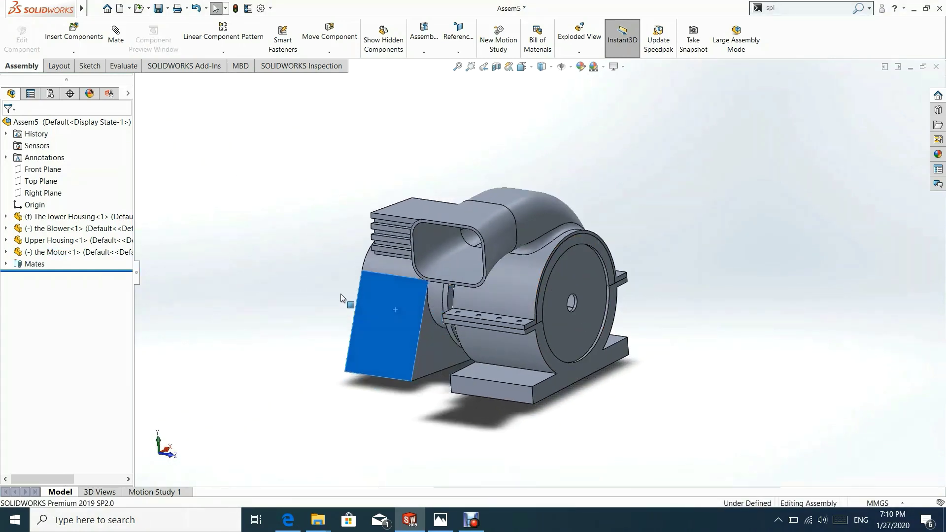
drag(341, 294, 232, 274)
click(358, 357)
middle_drag(282, 345, 278, 272)
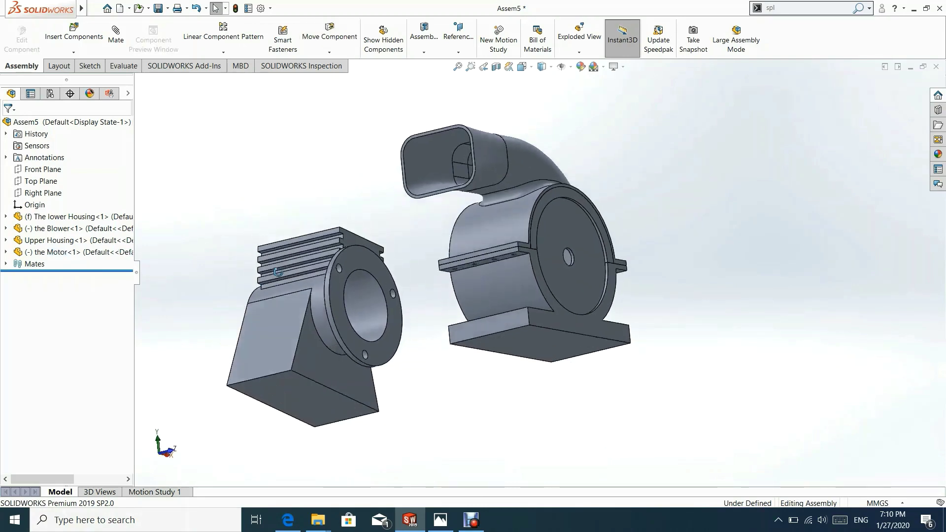
click(306, 402)
ctrl+click(549, 348)
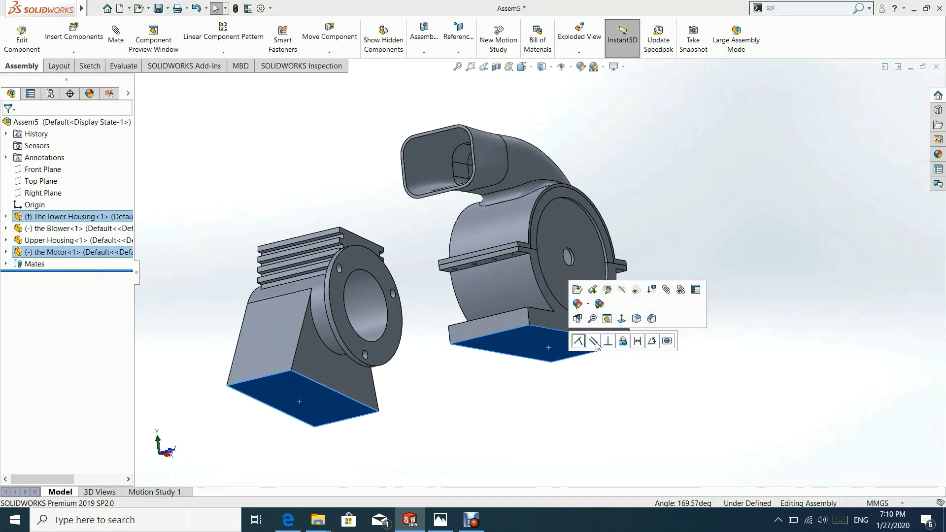
click(594, 342)
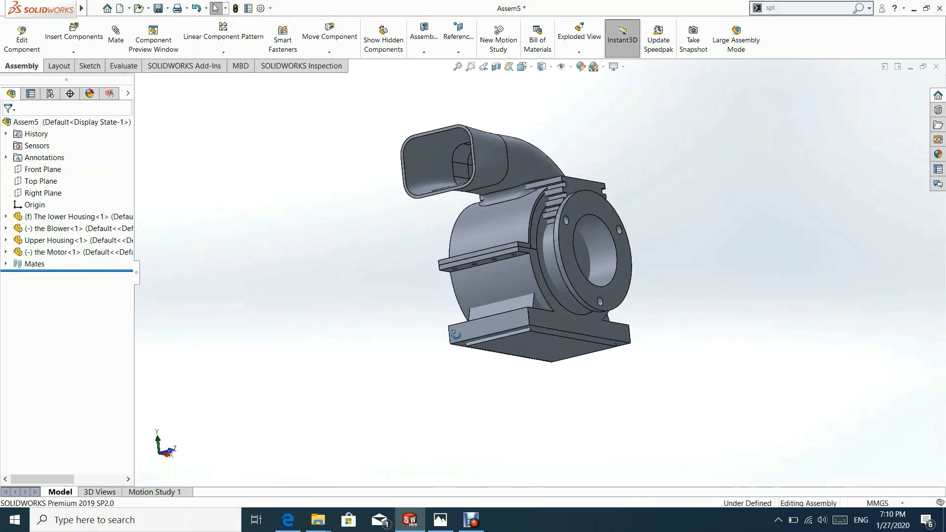
Step: Slide the motor along its axis out of the housing until it stands clear beside it
middle_drag(456, 335, 537, 319)
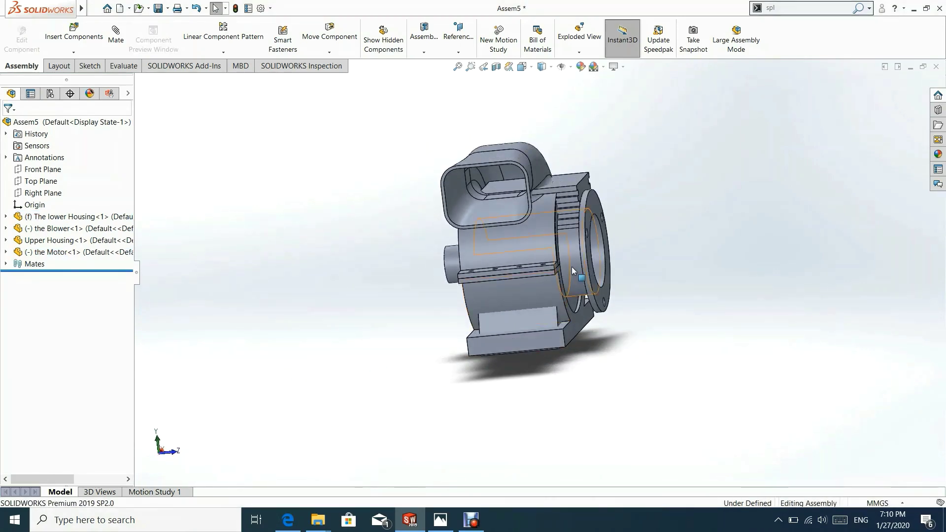
drag(571, 267, 292, 285)
middle_drag(516, 289, 340, 279)
drag(312, 279, 265, 270)
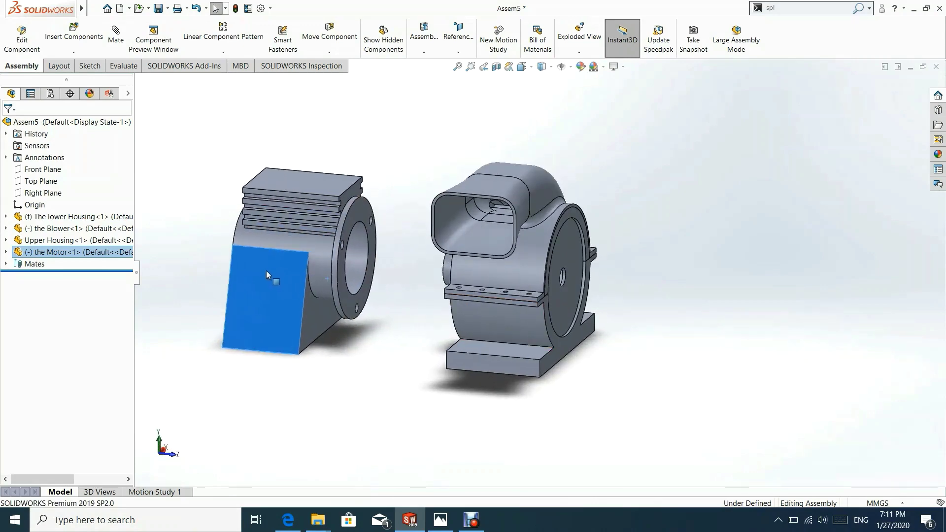
key(Escape)
middle_drag(513, 328, 493, 324)
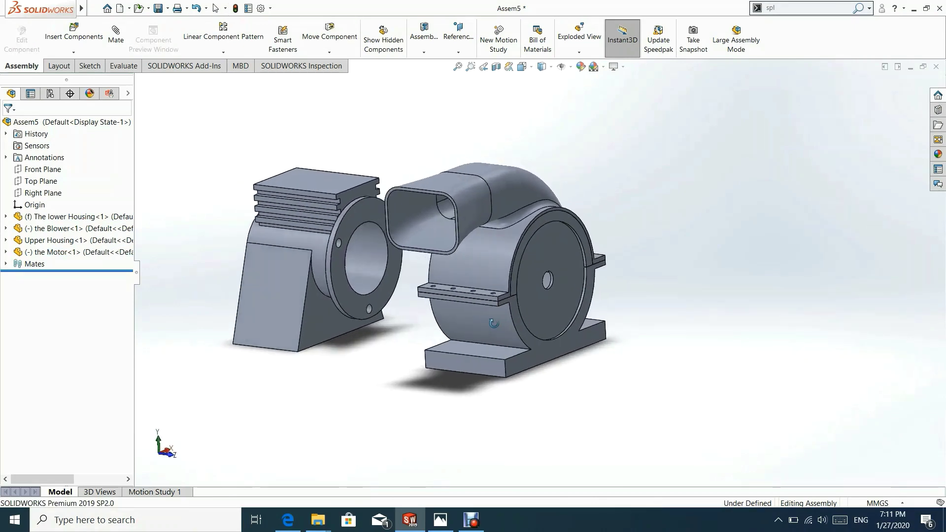
Step: Insert the part "the shaft" and place it near the motor and the blower housing
click(82, 41)
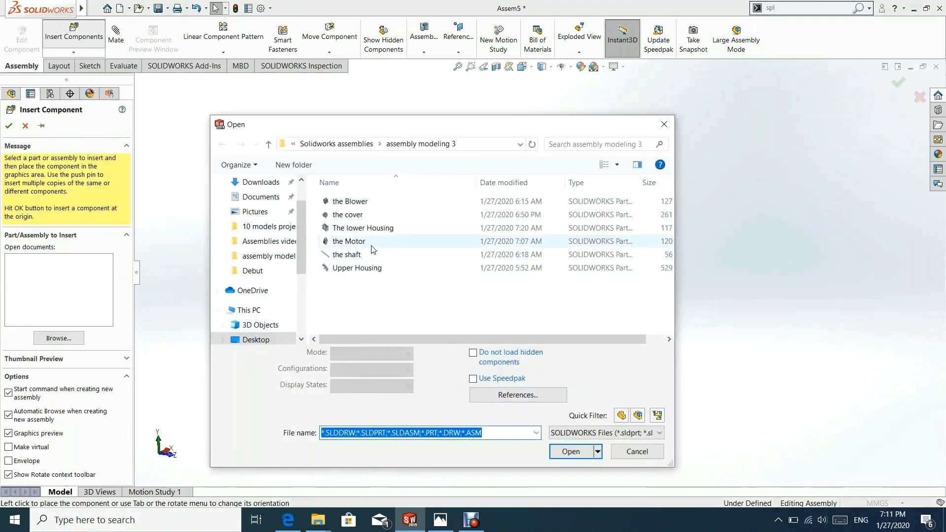
click(375, 255)
click(571, 452)
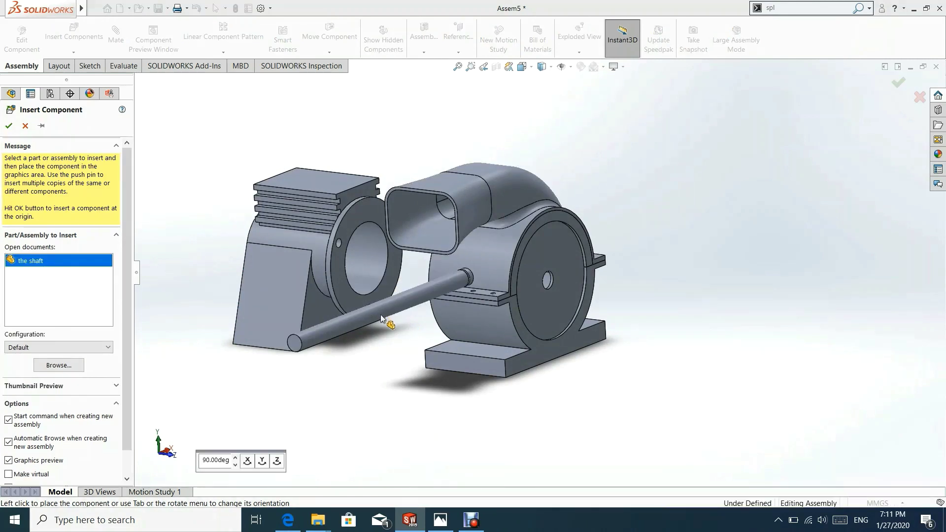
click(384, 321)
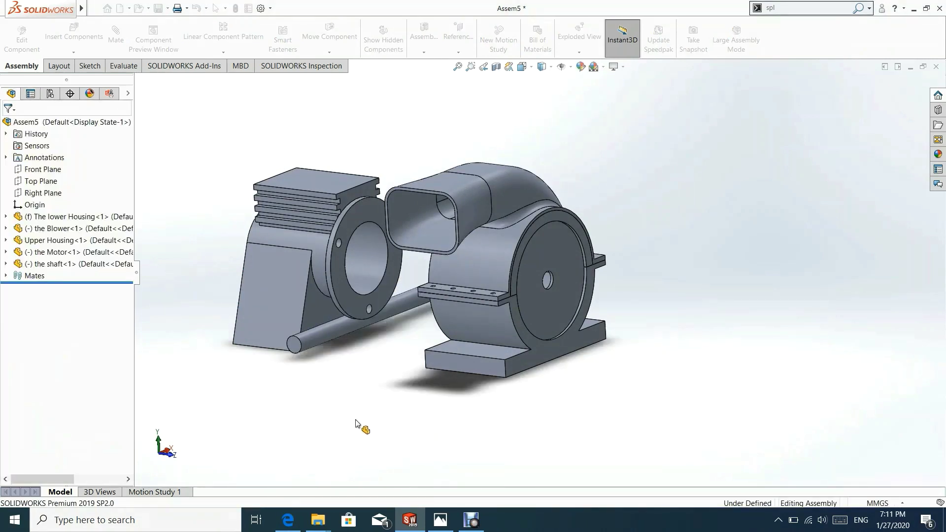
Step: Add a concentric mate between the shaft's cylindrical face and the motor's large flange bore
click(402, 302)
ctrl+click(370, 261)
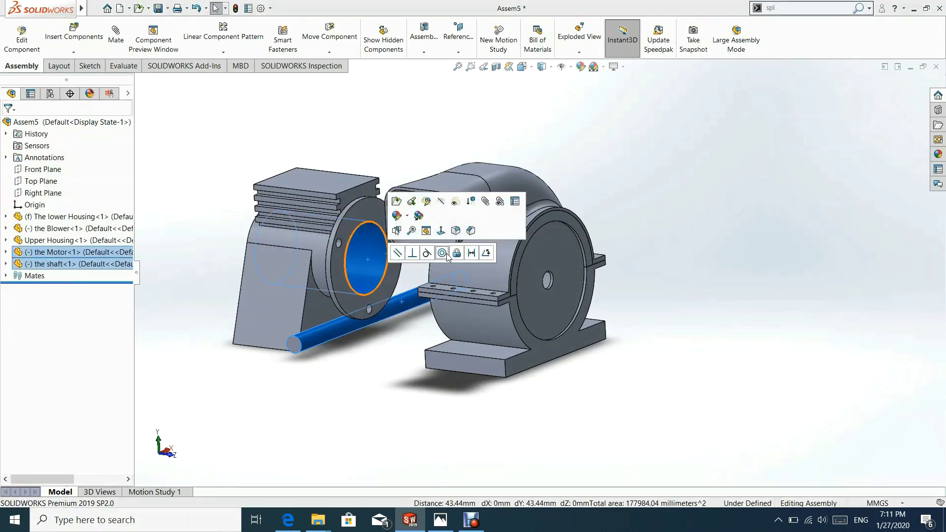
click(442, 253)
middle_drag(280, 258, 270, 245)
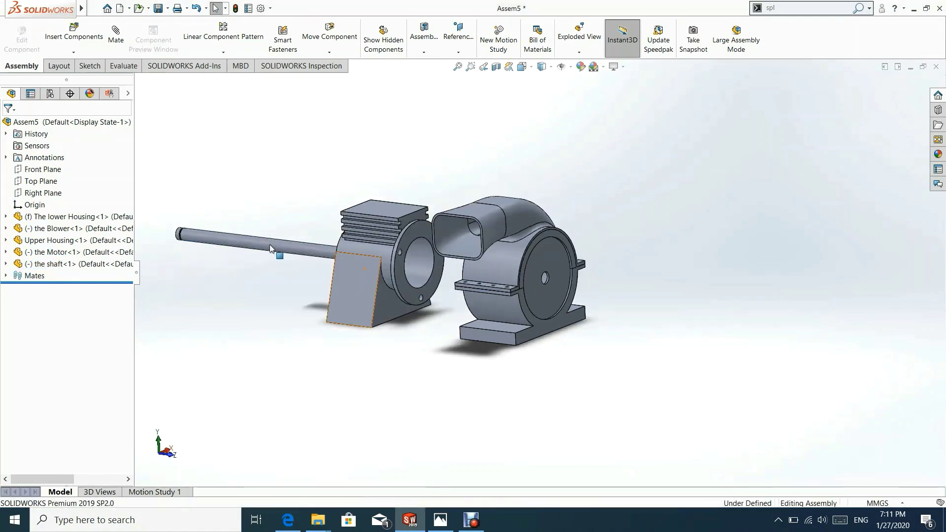
Step: Add a concentric mate between the shaft's cylindrical face and the blower's centre hole
click(270, 245)
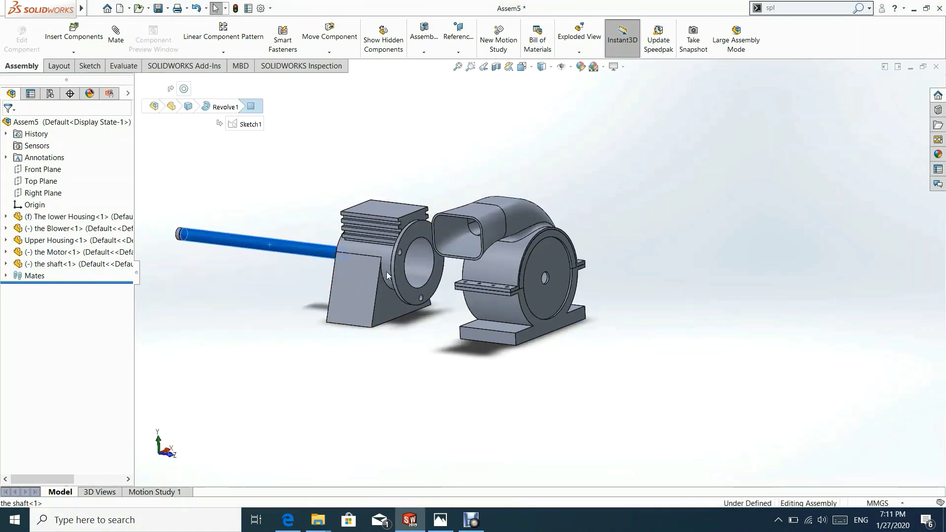
ctrl+click(545, 279)
click(588, 272)
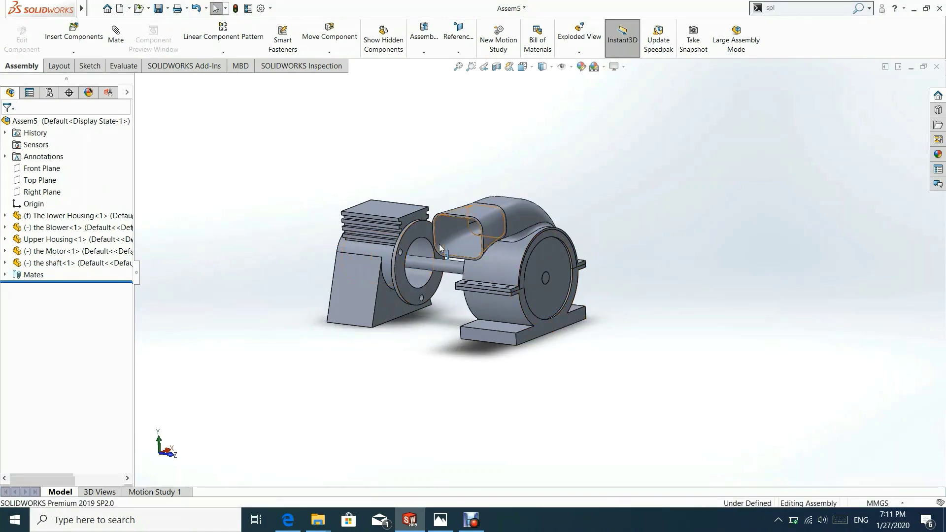
Step: Insert the part "the cover" and place it below the shaft, between the motor and the blower housing
scroll(428, 242, down, 3)
click(87, 28)
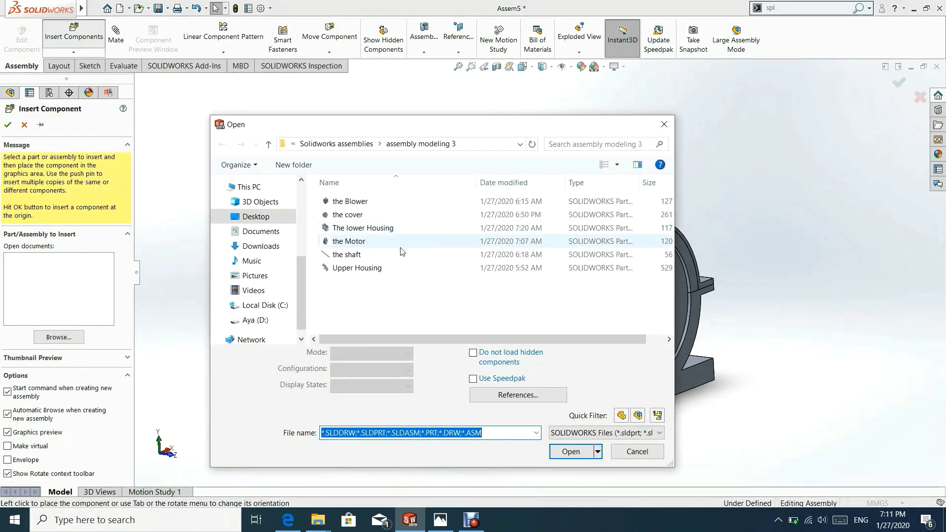
click(364, 215)
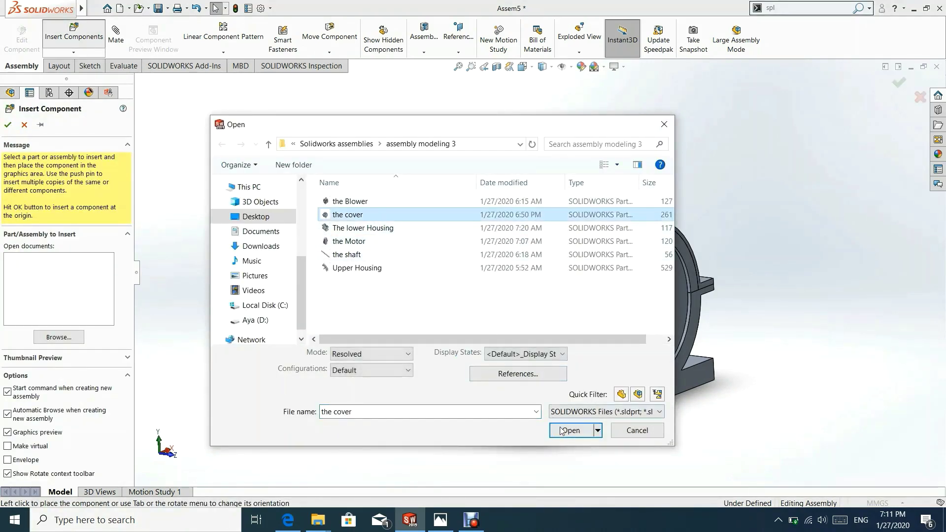
click(562, 431)
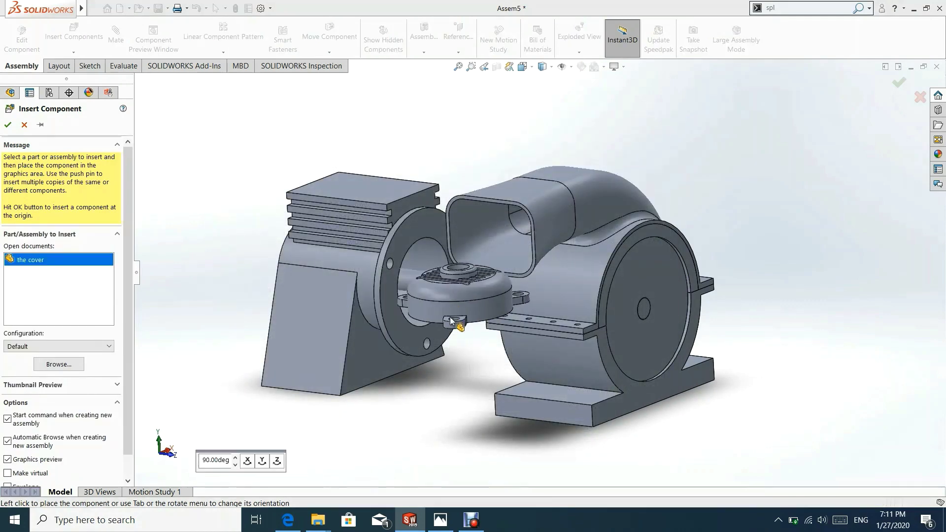
click(453, 374)
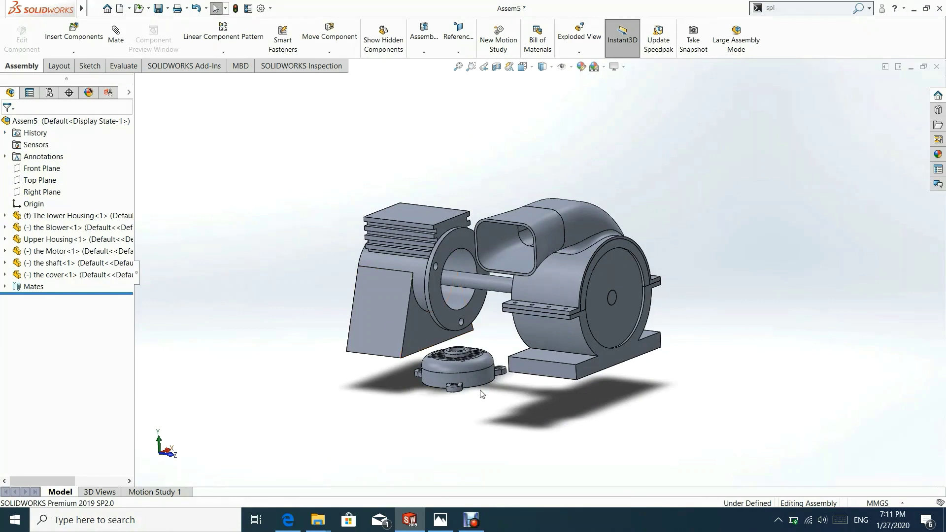
Step: Add a concentric mate between the cover's outer cylindrical face and the motor's large flange bore
click(473, 376)
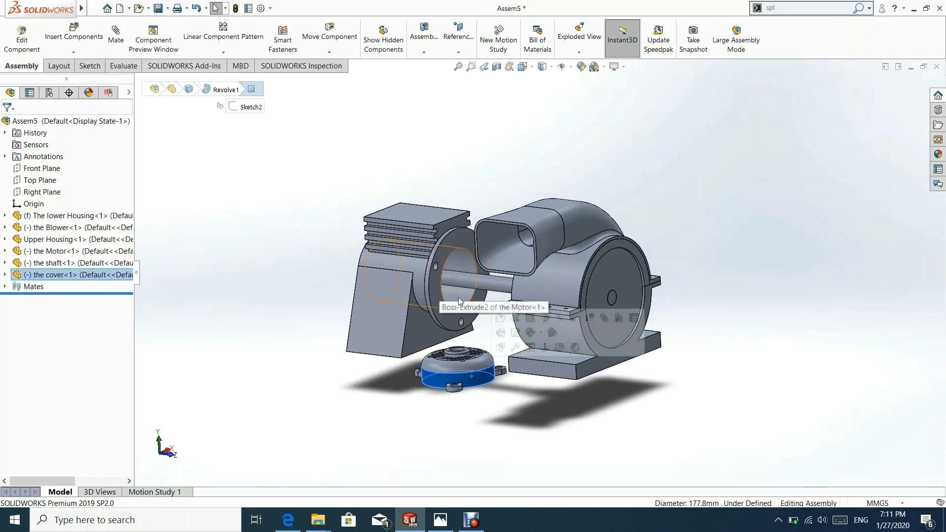
ctrl+click(459, 302)
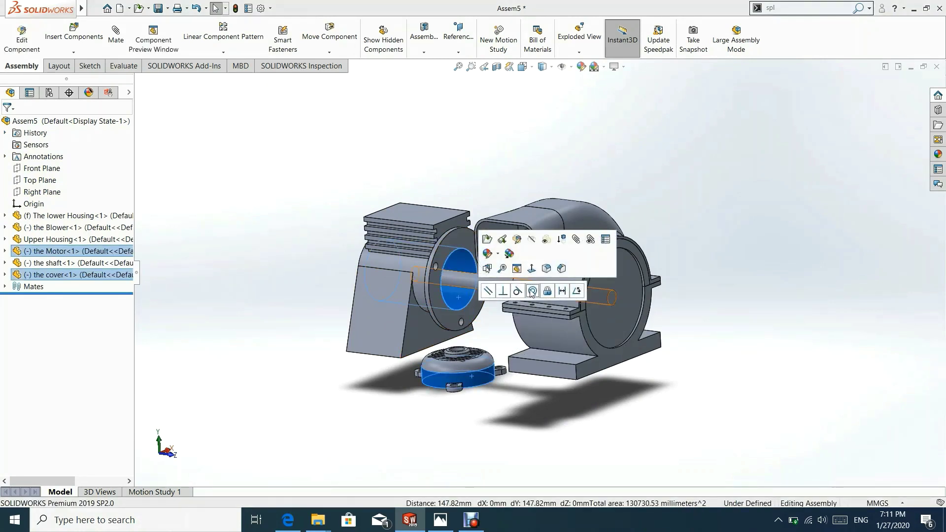
click(533, 291)
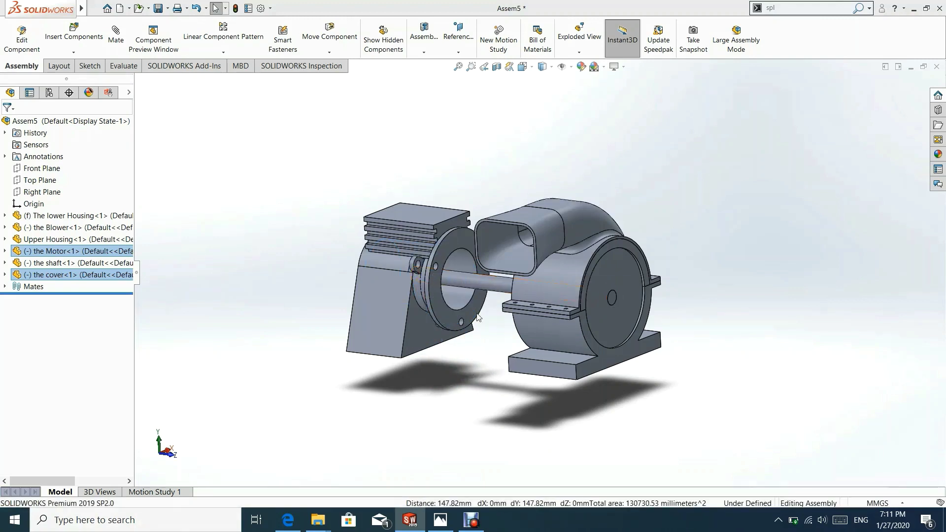
Step: Edit the concentric mate between the motor and the cover, switching its mate alignment to aligned
click(5, 286)
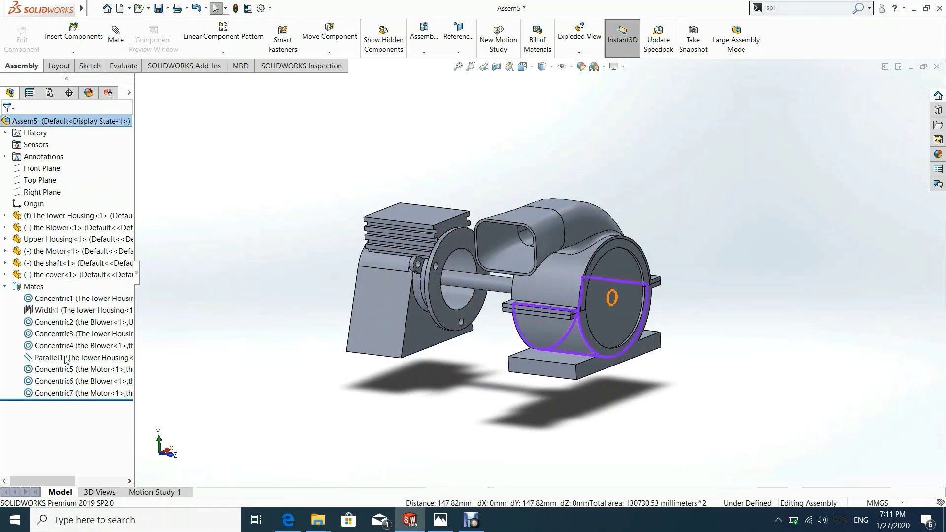
click(58, 392)
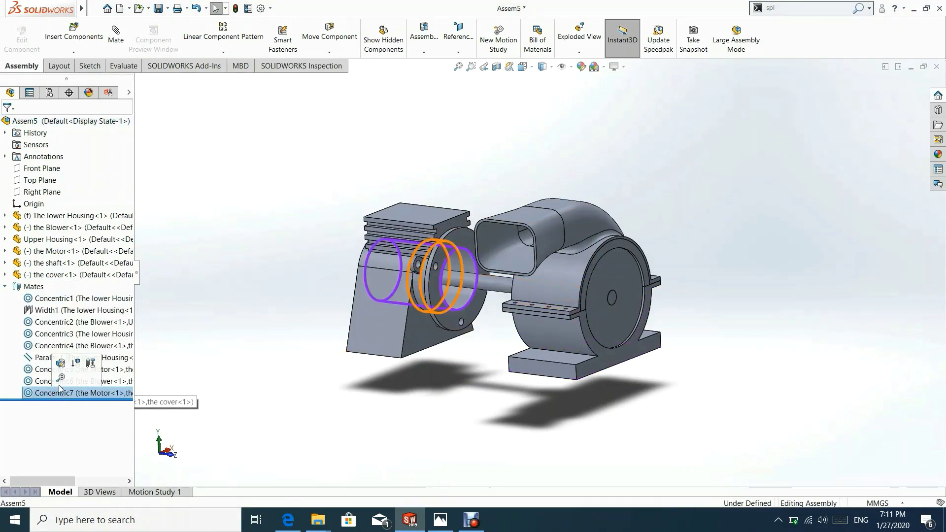
click(208, 237)
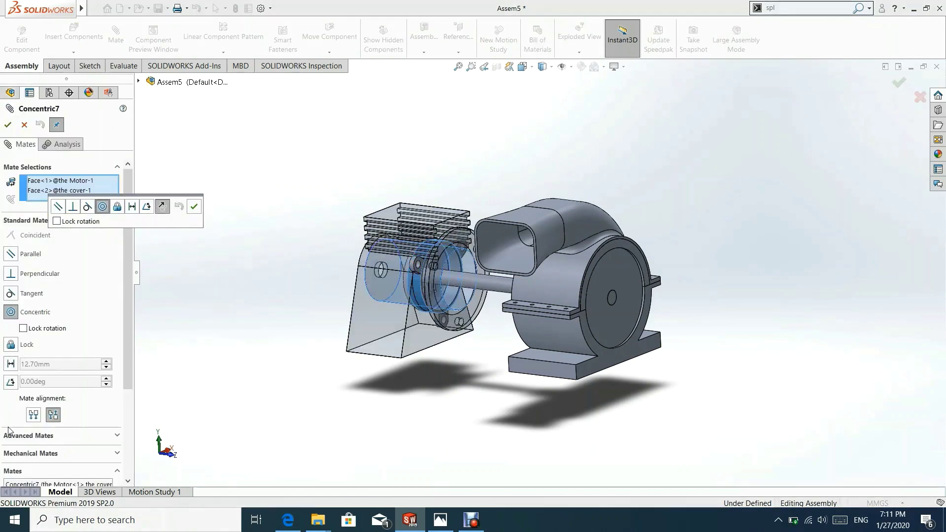
click(34, 415)
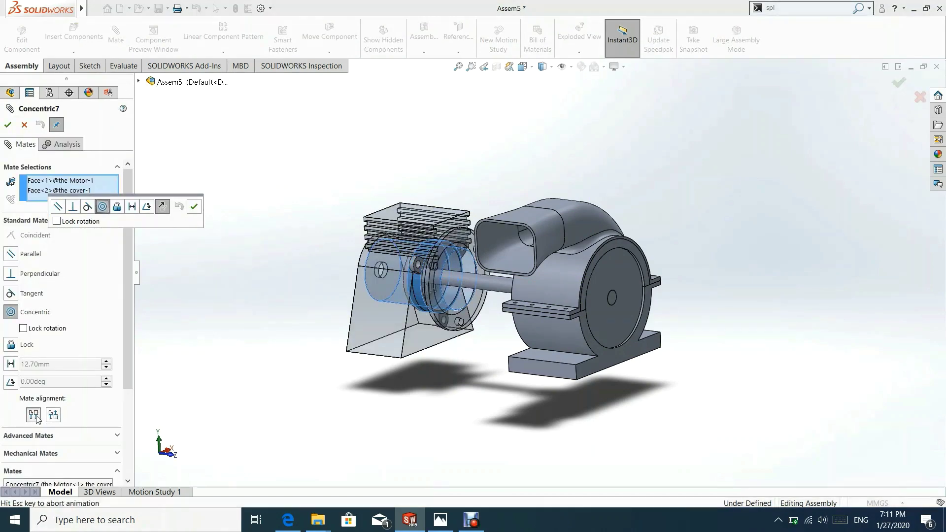
click(8, 124)
Step: Pull the cover out of the motor and add a concentric mate between its lug hole and the motor flange's bolt hole
scroll(413, 284, down, 1)
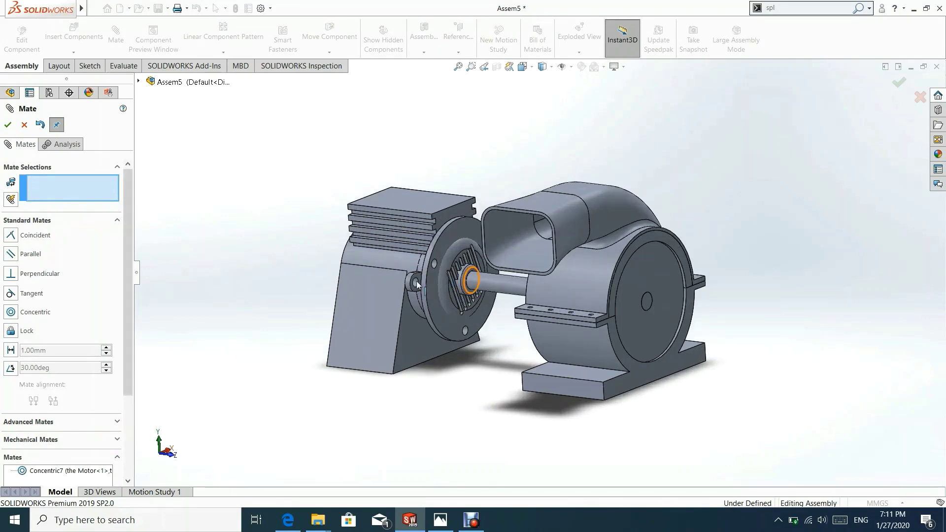
drag(411, 280, 458, 379)
scroll(480, 300, down, 3)
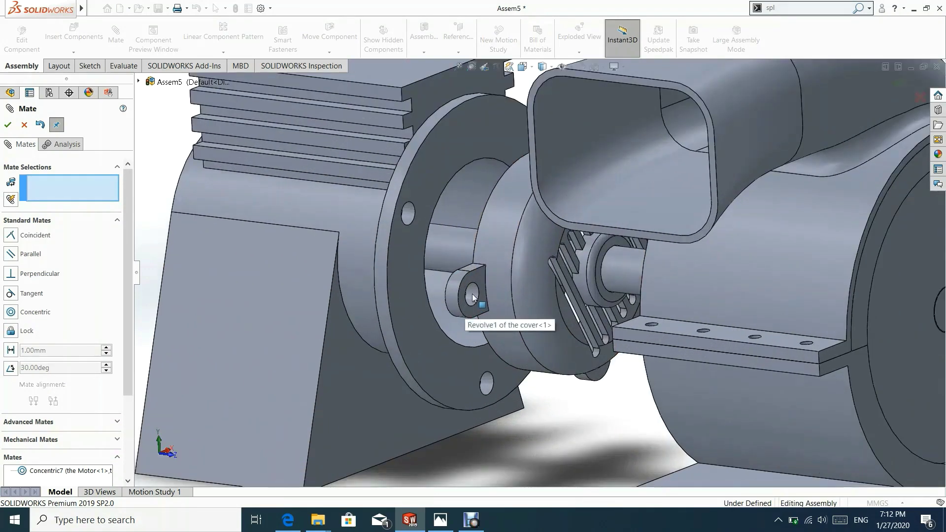
click(472, 297)
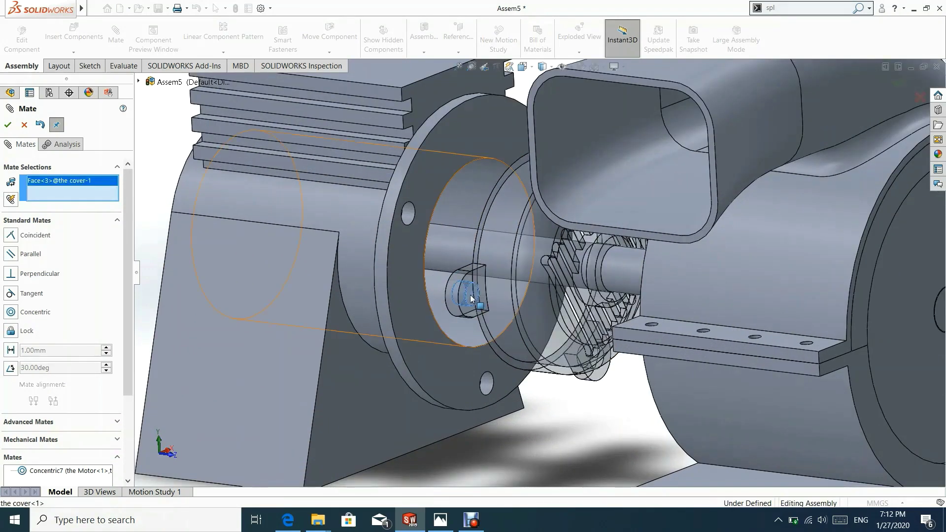
click(410, 216)
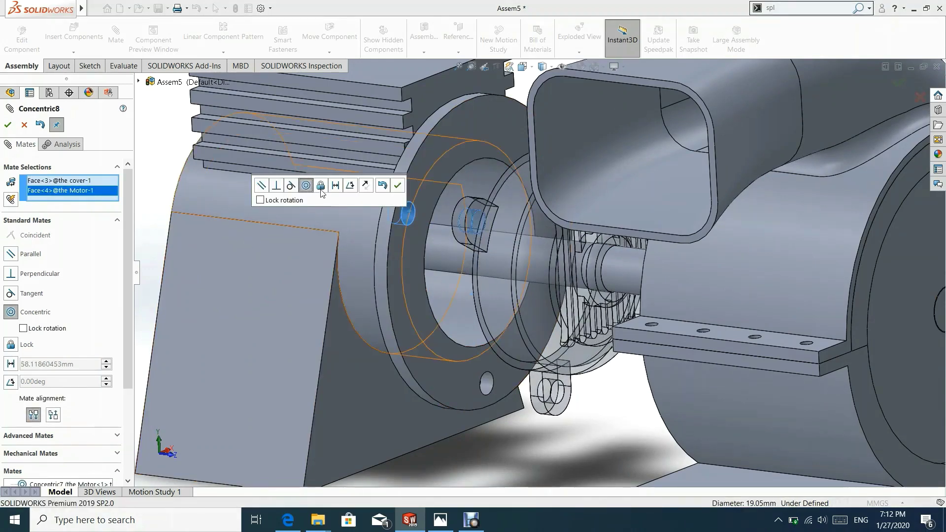
click(400, 186)
click(8, 125)
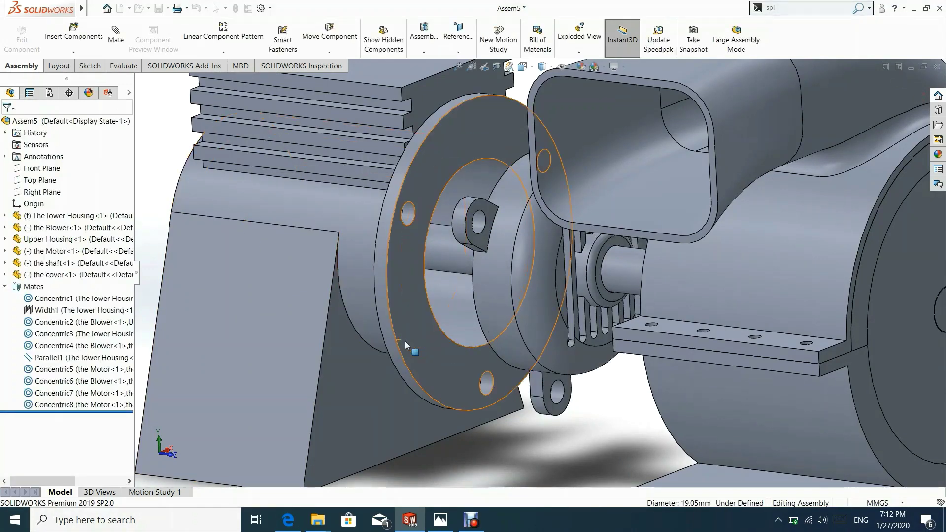
Step: Add a coincident mate between the motor's flat flange face and the cover's ring-shaped rim face
key(f)
click(457, 310)
middle_drag(457, 309, 530, 286)
scroll(522, 266, down, 5)
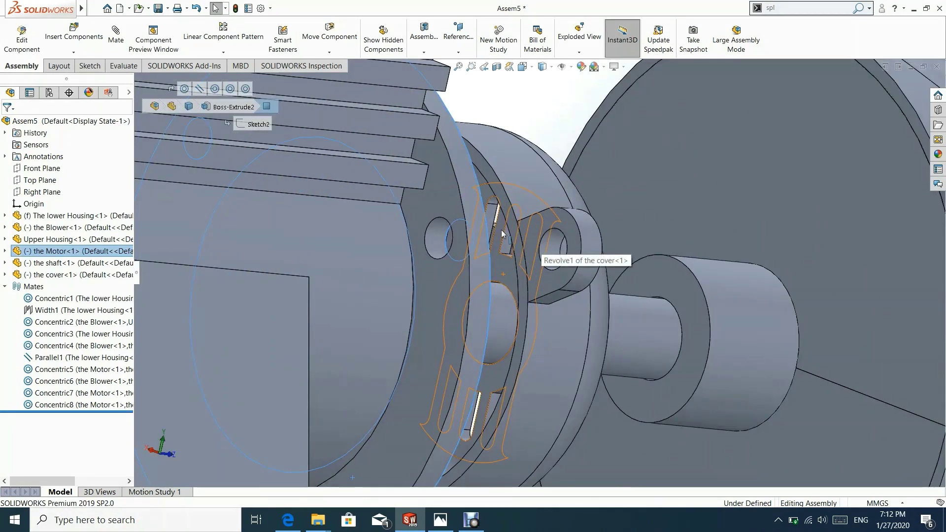
ctrl+click(519, 248)
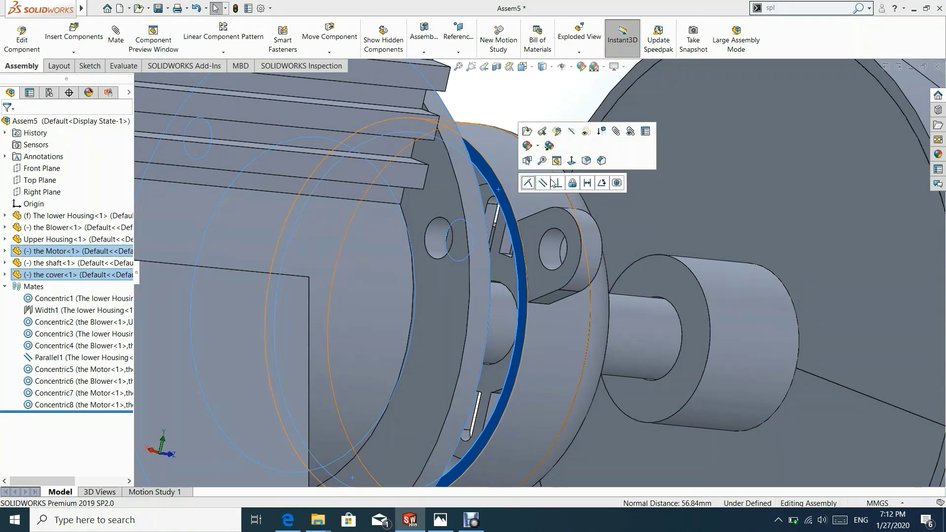
click(530, 184)
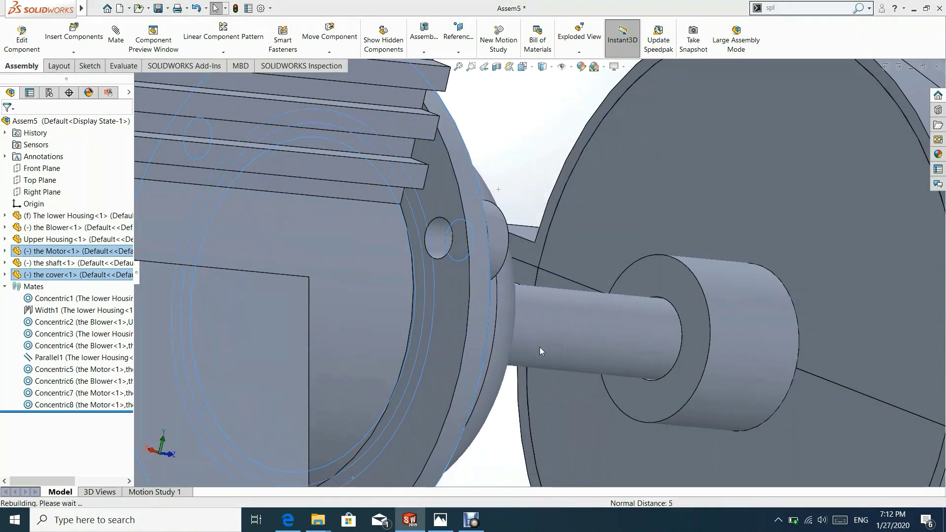
Step: Save the assembly as "Motor Blower Assembly" in the assembly modeling 3 folder, including all modified components
key(f)
middle_drag(542, 345, 582, 294)
scroll(582, 321, down, 3)
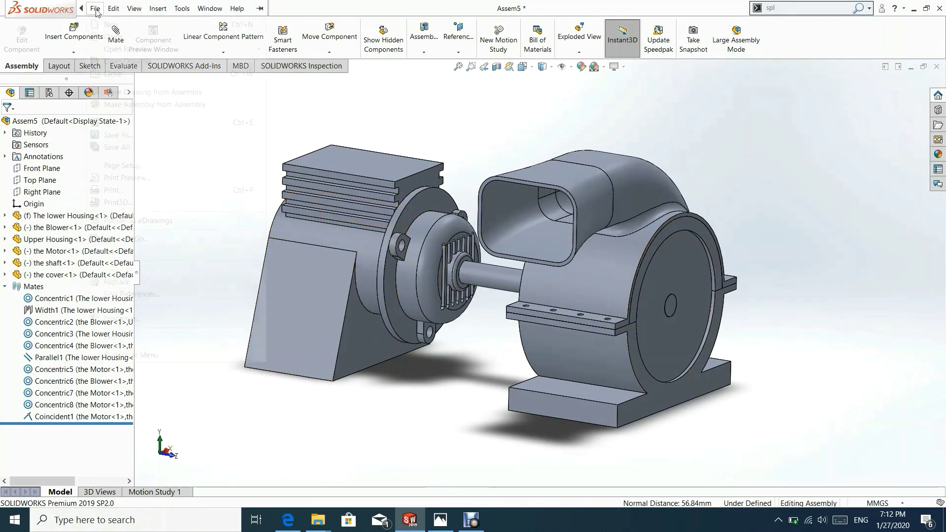
click(96, 9)
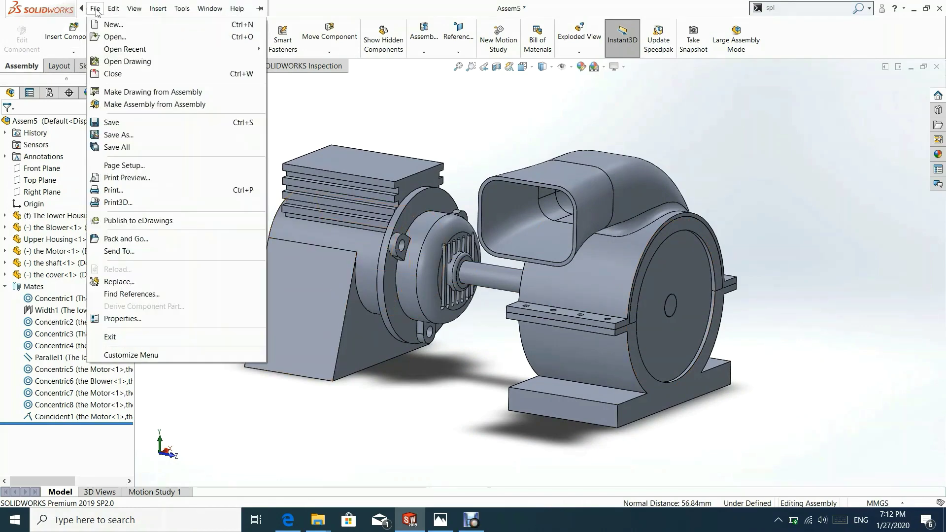
click(118, 135)
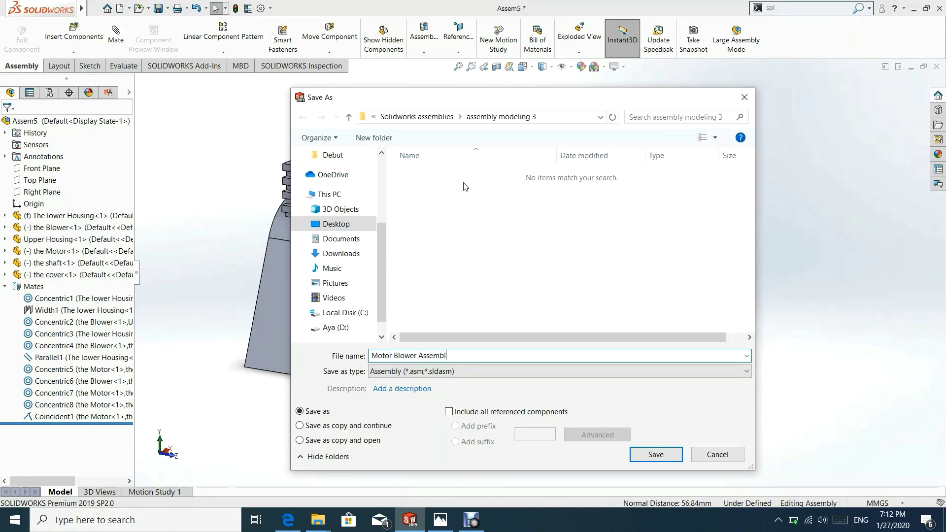
click(656, 459)
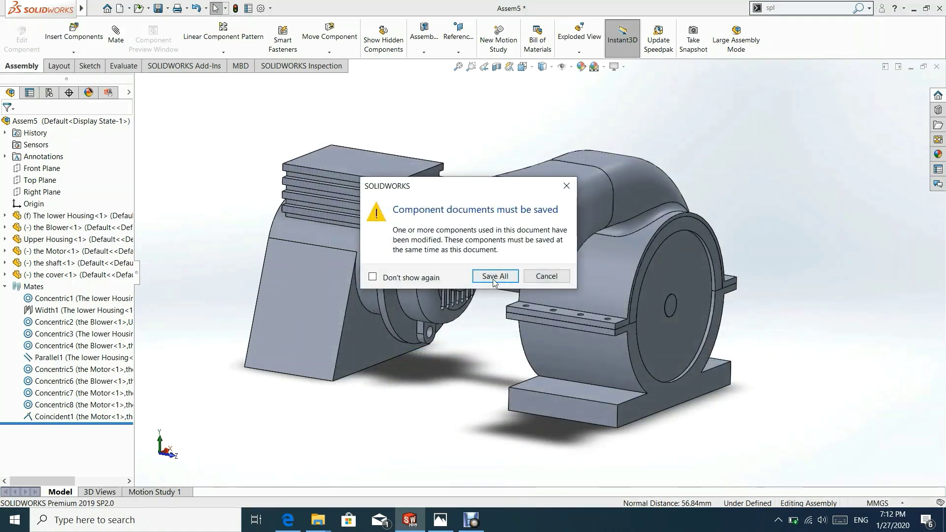
click(495, 277)
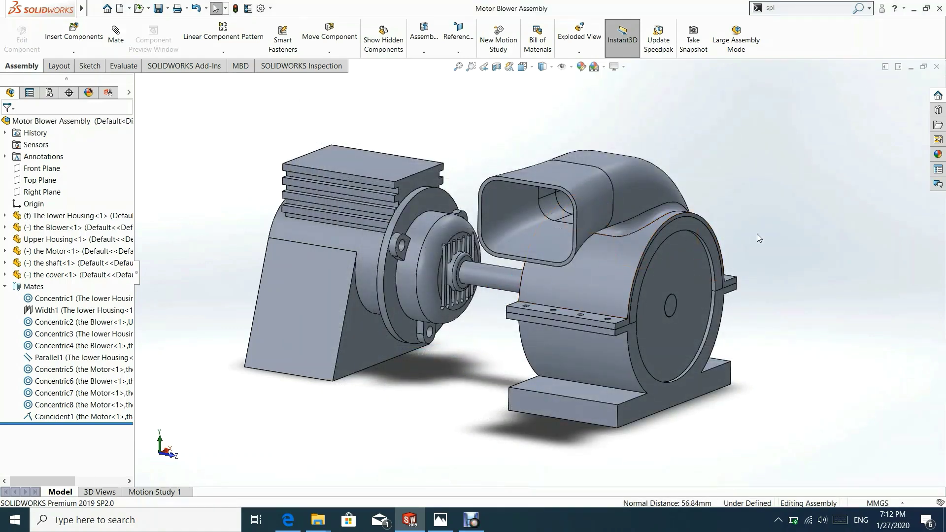